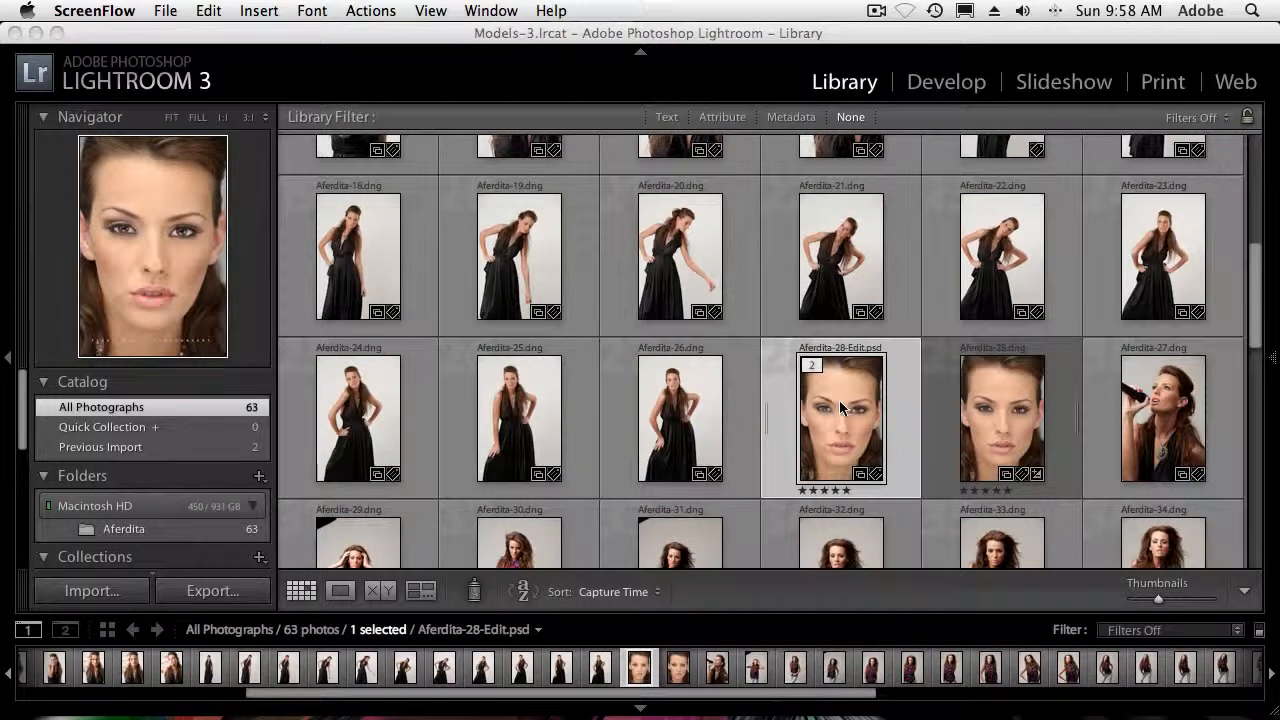
Inspect the eye in the retouched 28-Edit.psd portrait at 1:1 magnification and return to the thumbnail grid
scroll(839, 400, "down", 1)
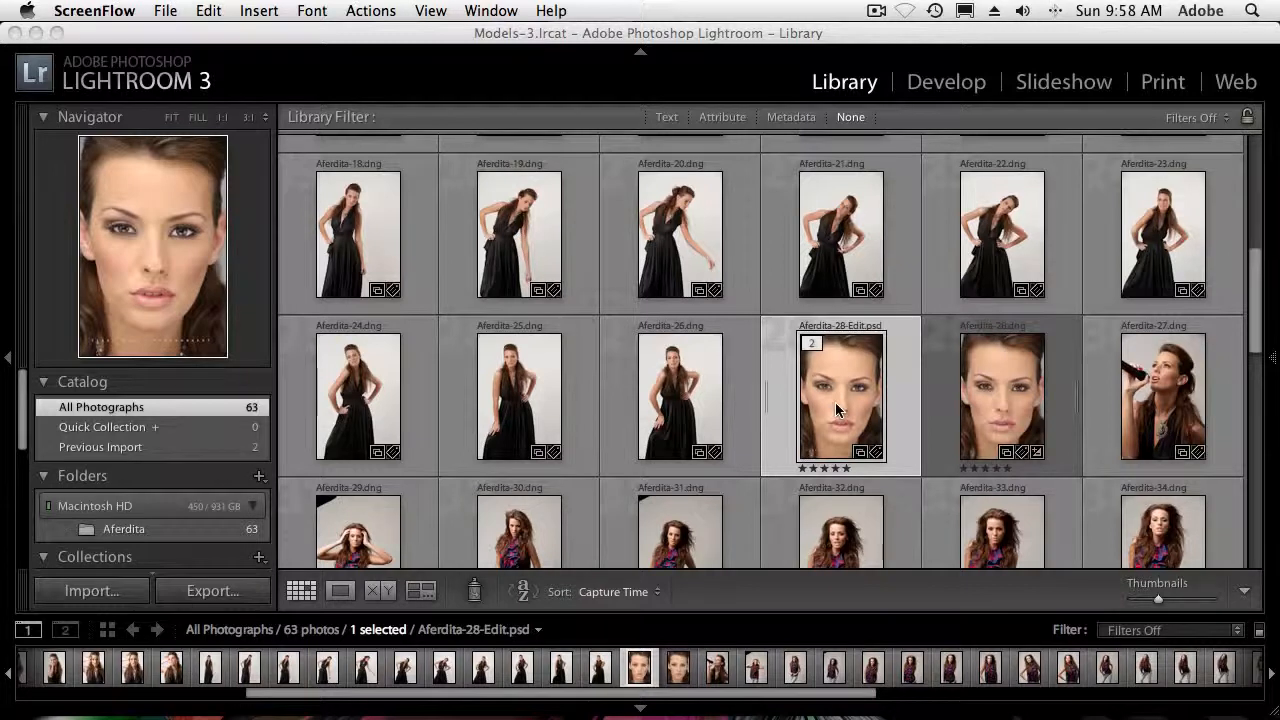
left_click(835, 402)
double_click(835, 402)
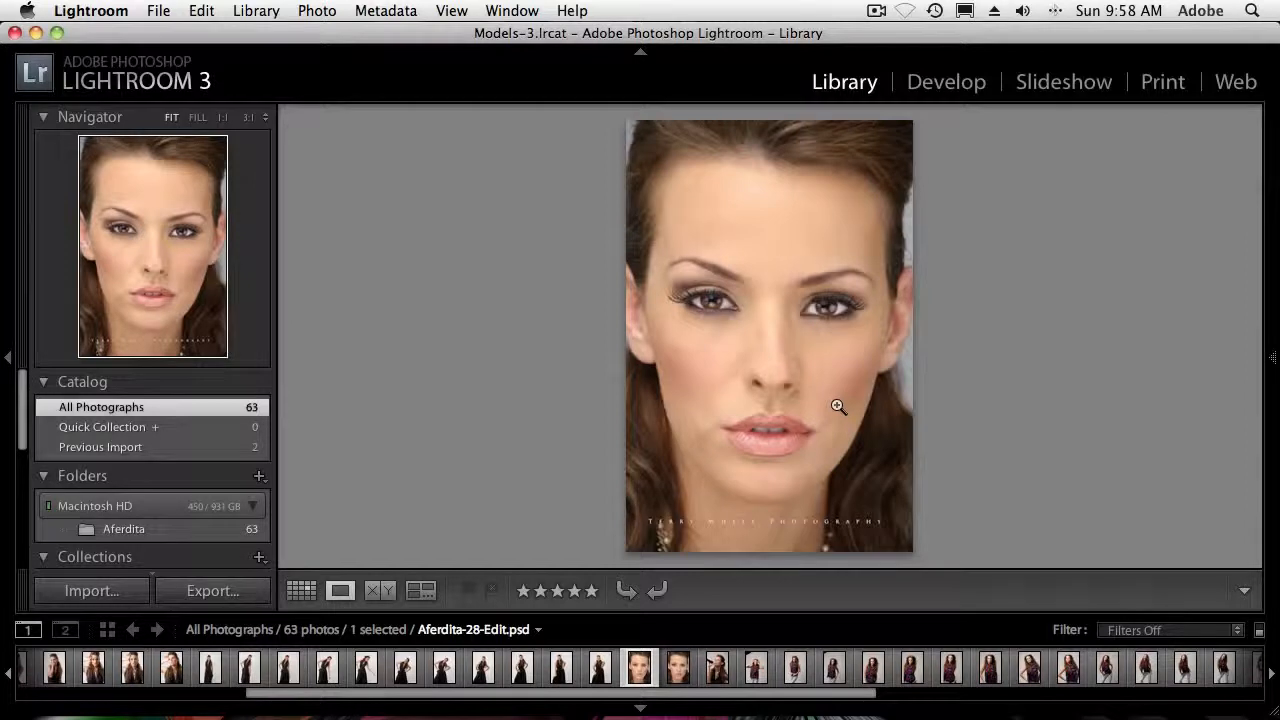
left_click(819, 309)
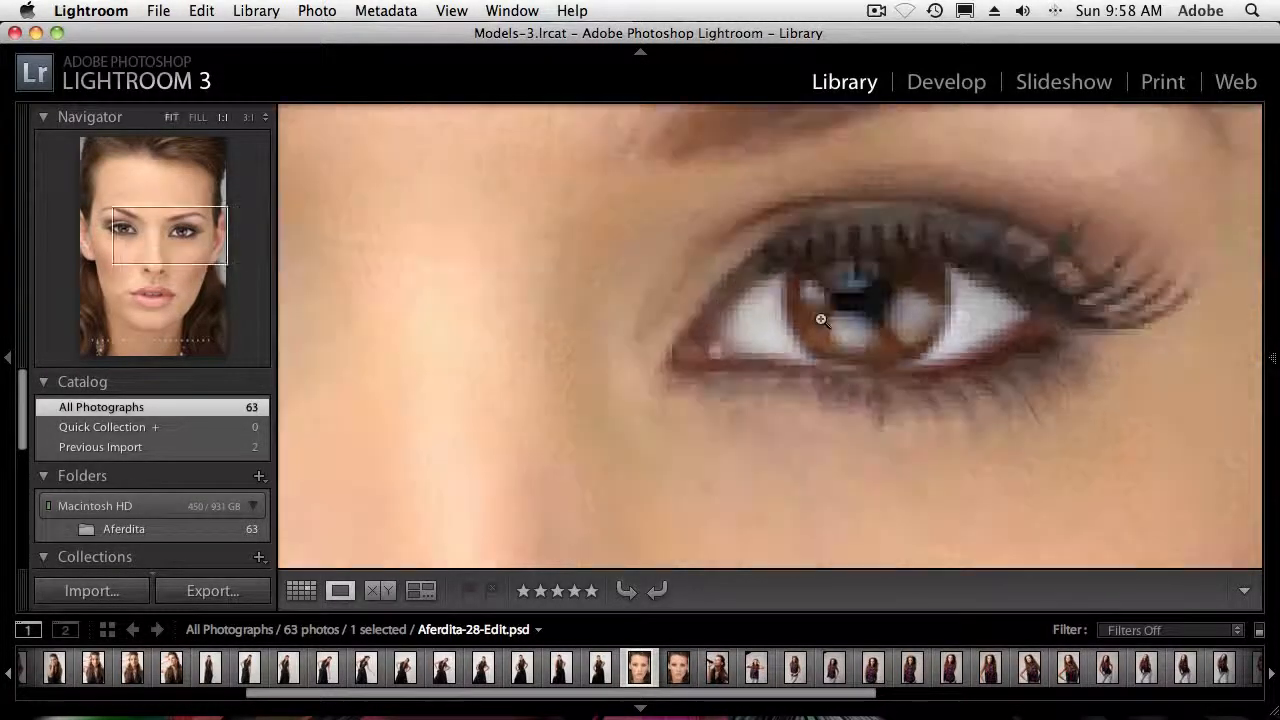
left_click(821, 319)
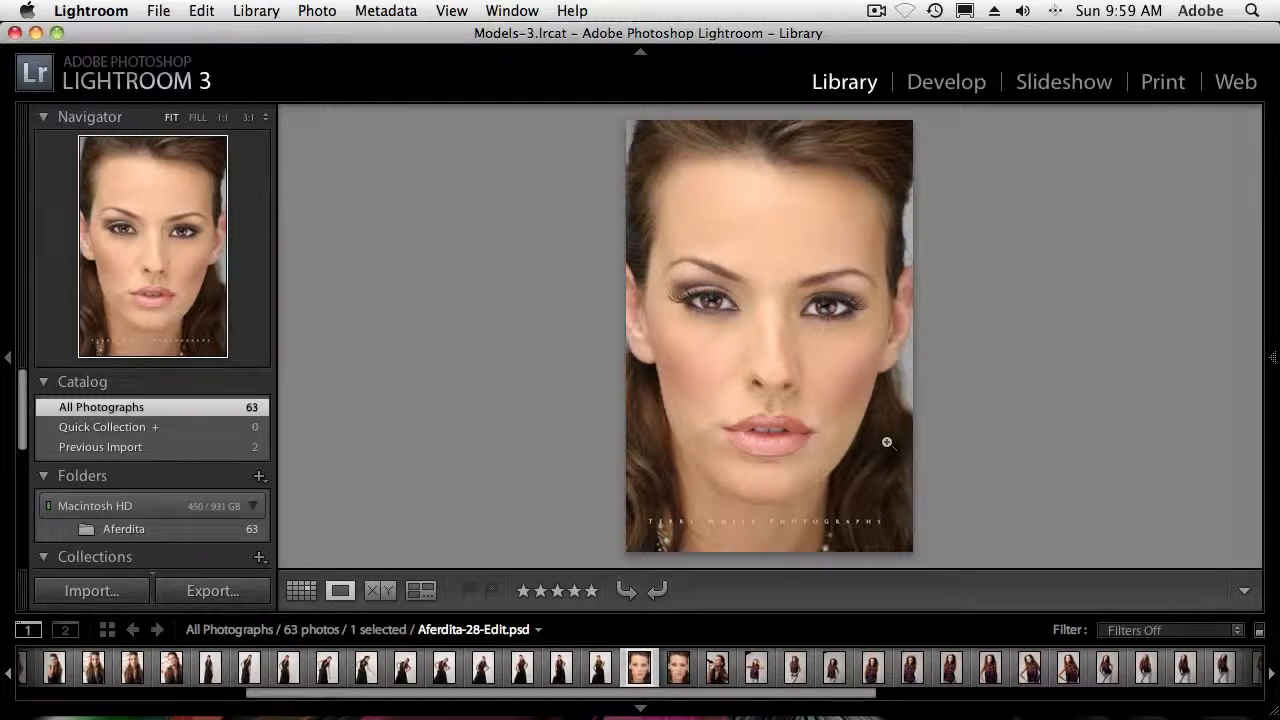
key("g")
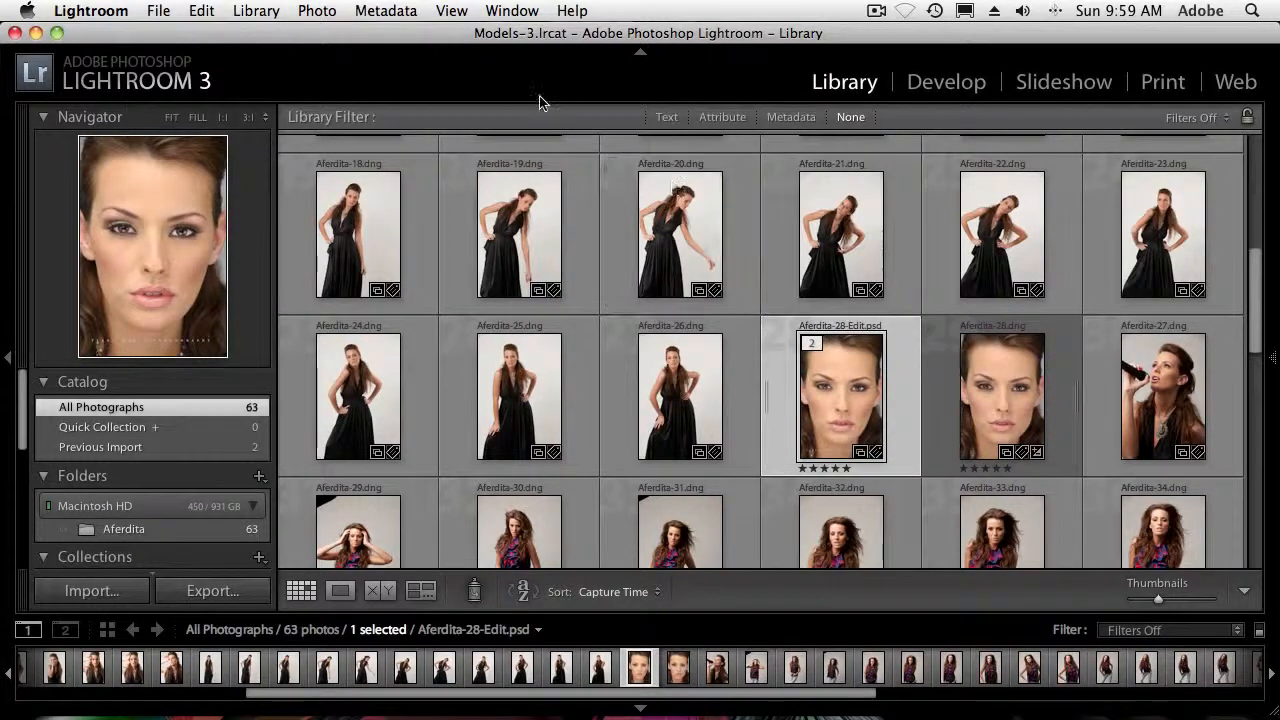
Create three virtual copies of the original 28-Edit.psd portrait
left_click(311, 15)
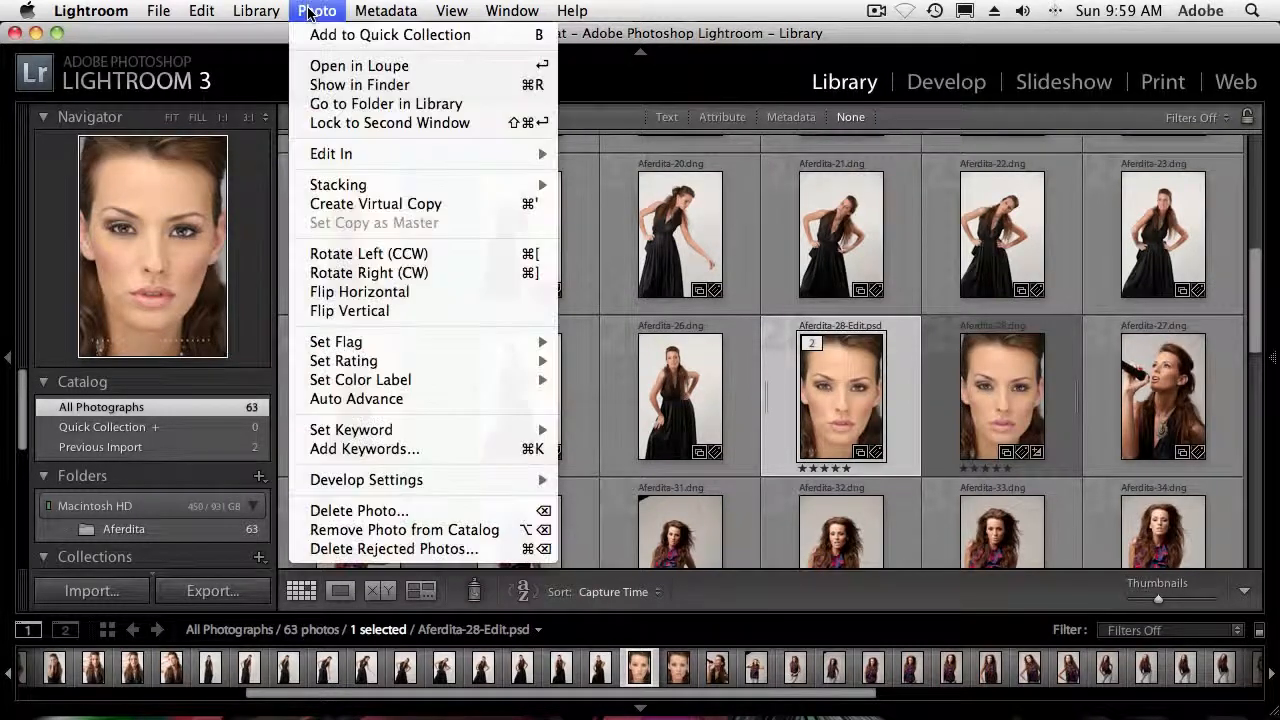
left_click(387, 206)
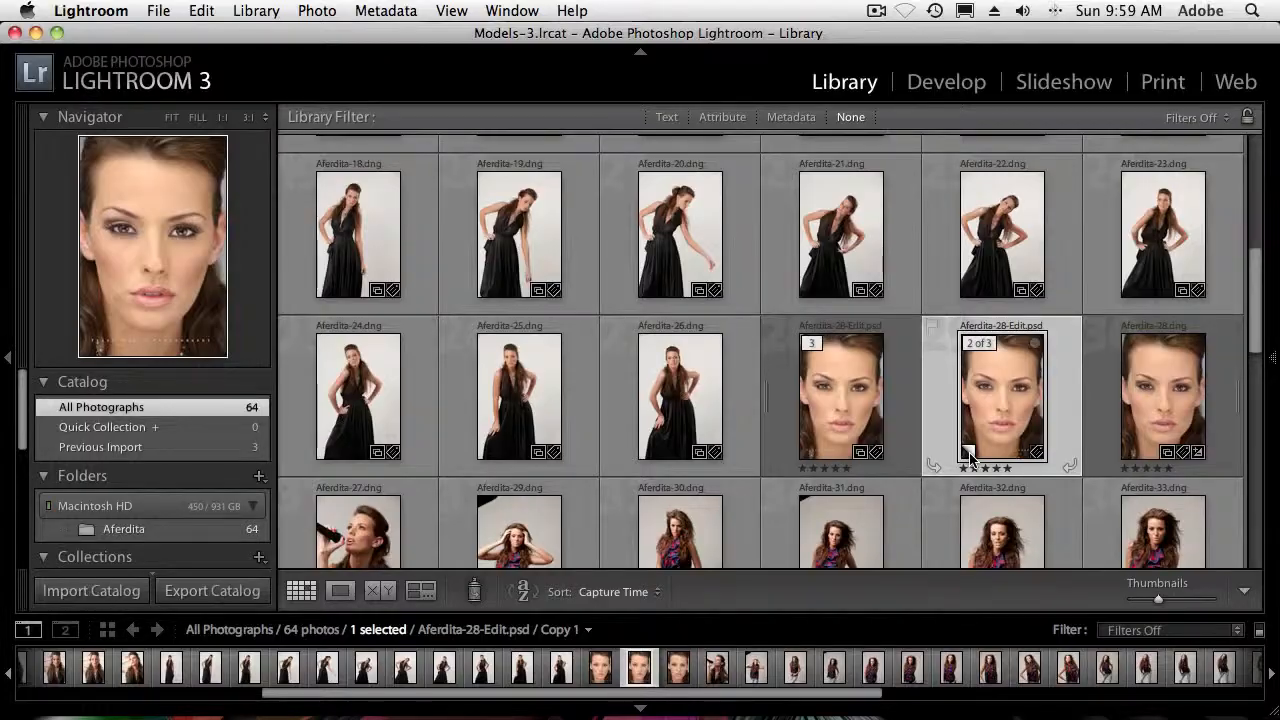
key("alt+super+equal")
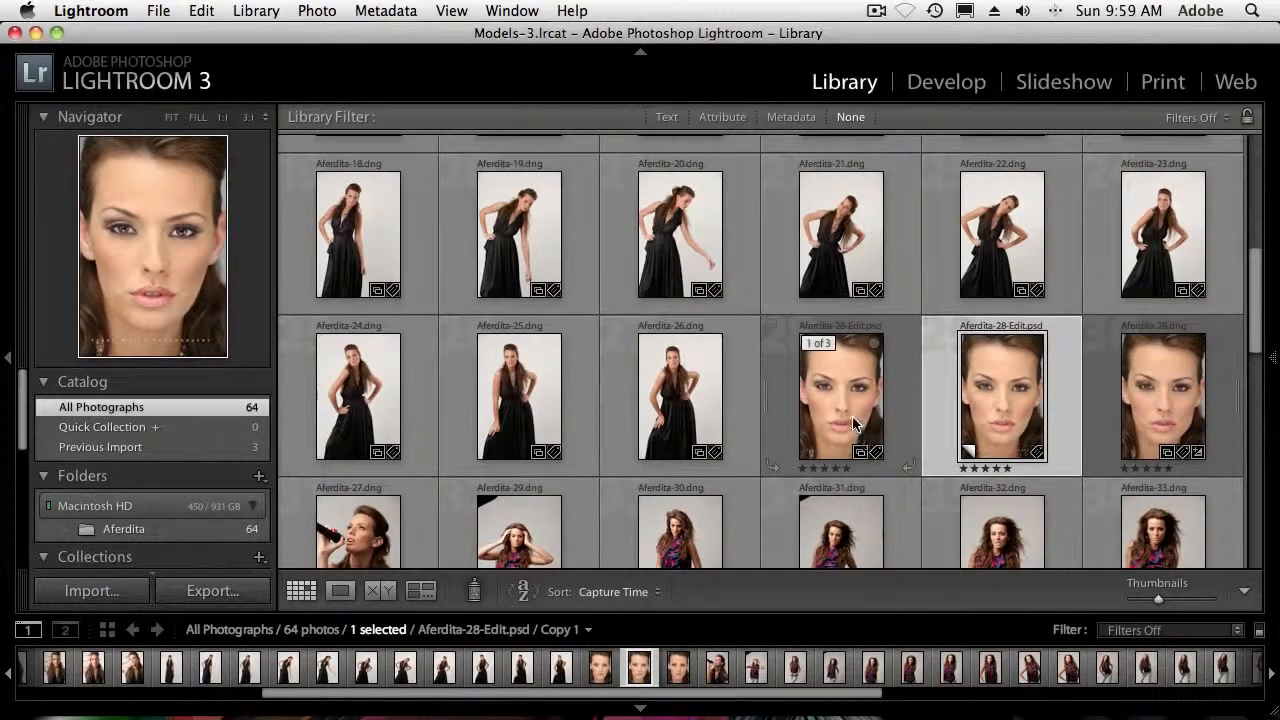
left_click(853, 424)
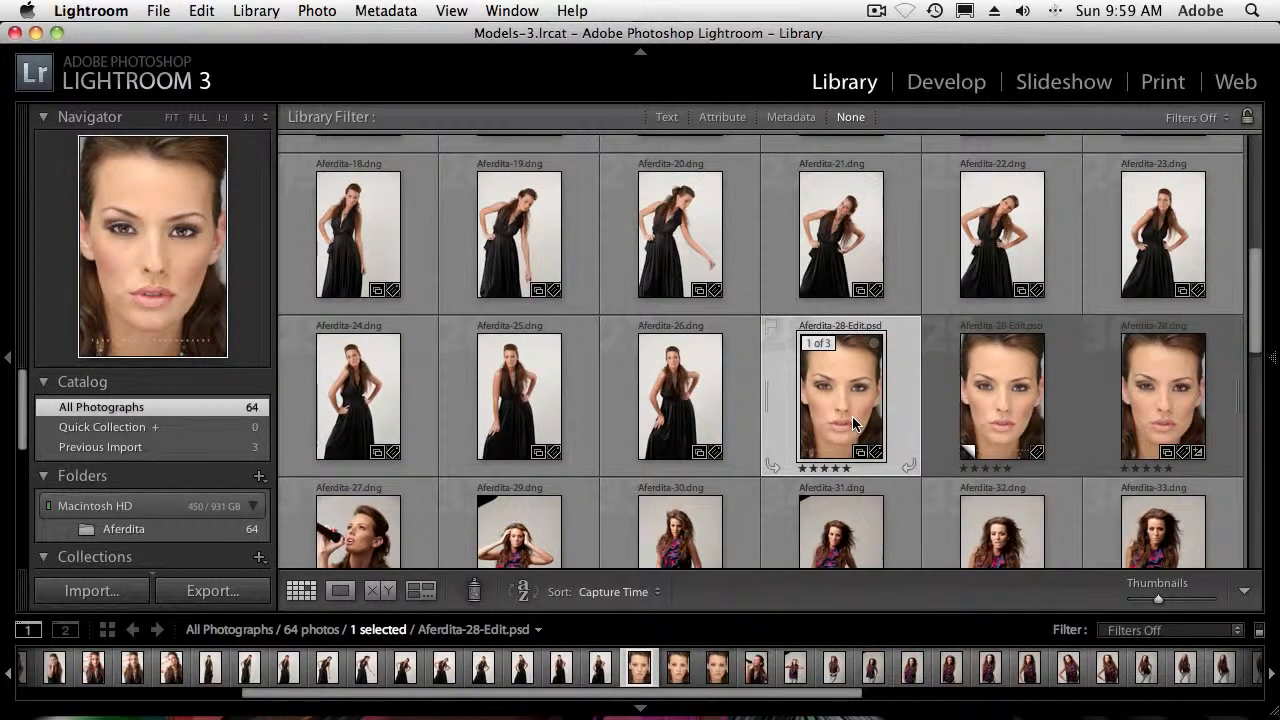
key("super+apostrophe")
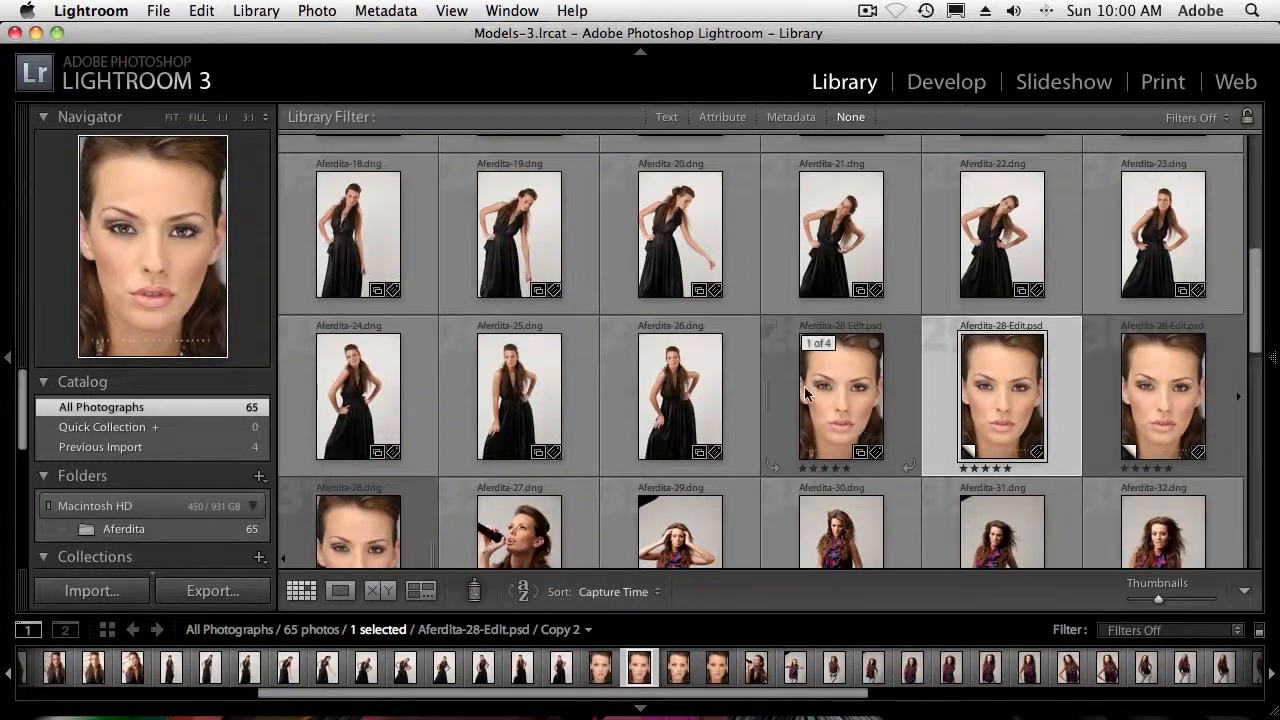
left_click(855, 394)
key("super+apostrophe")
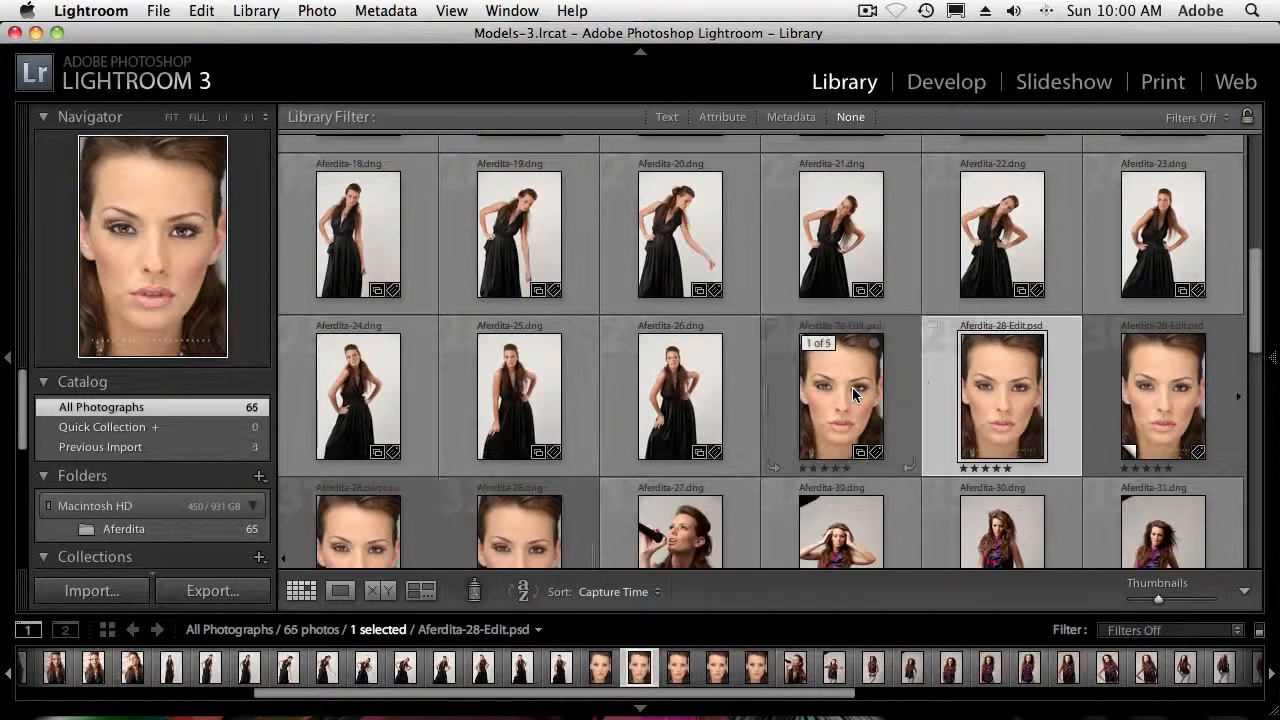
Open virtual copy Copy 3 of the portrait for developing and set its Vibrance to +43
scroll(866, 370, "down", 1)
scroll(866, 370, "down", 1)
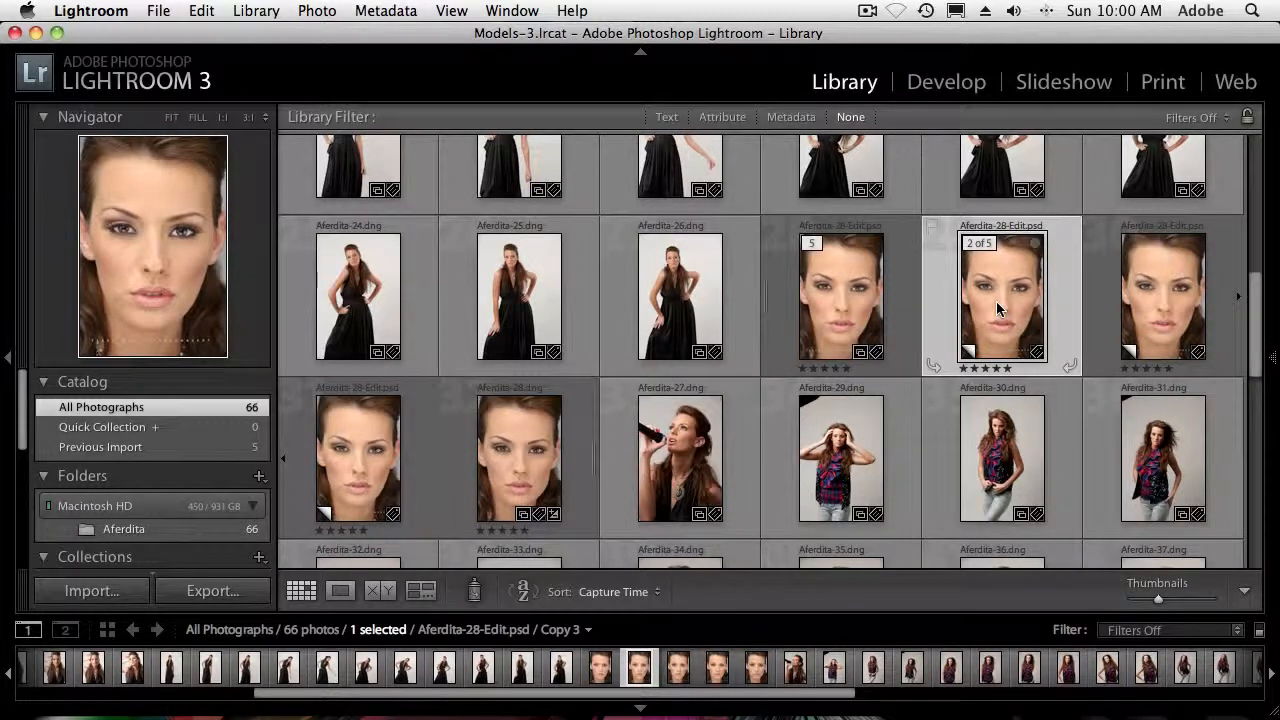
key("d")
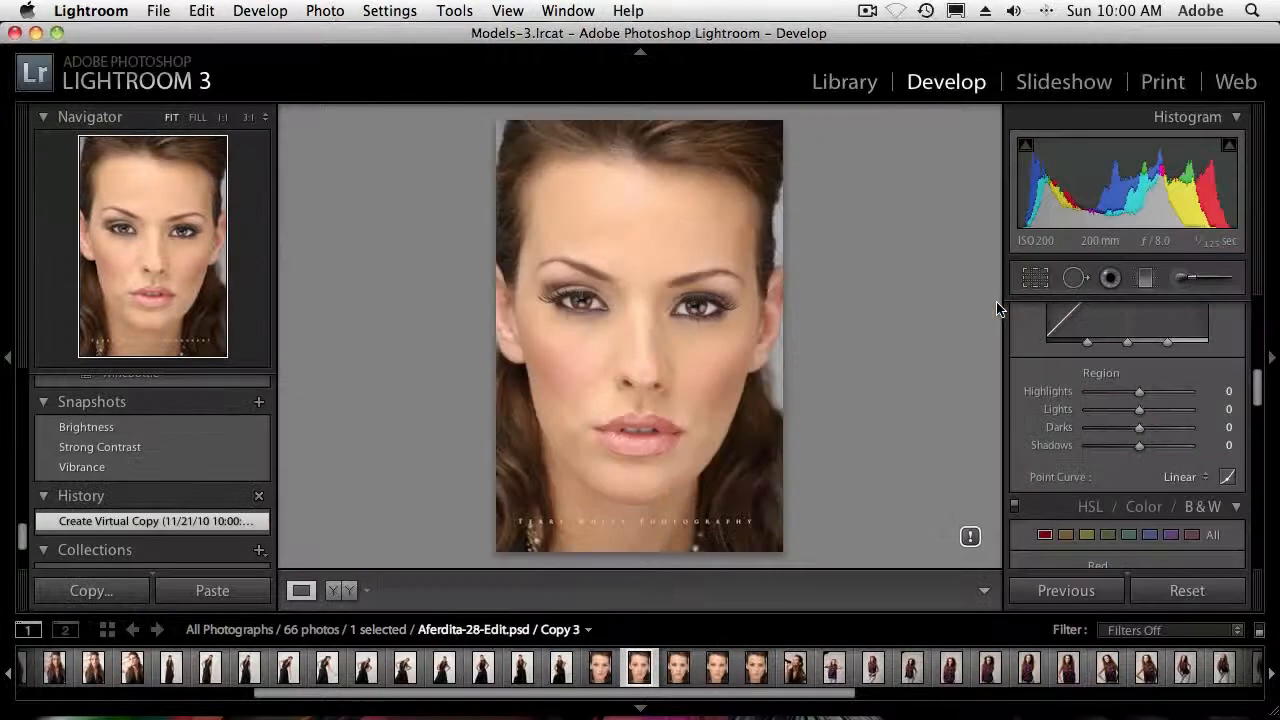
scroll(1117, 348, "up", 10)
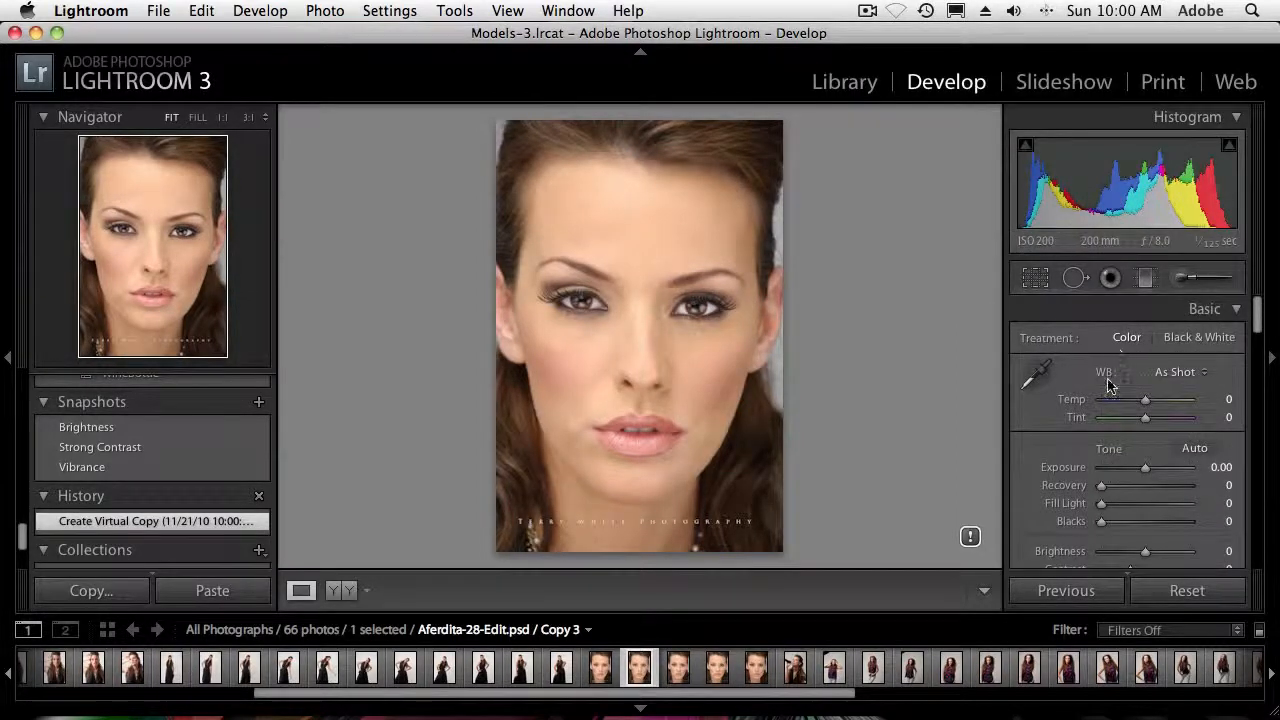
scroll(1155, 452, "down", 5)
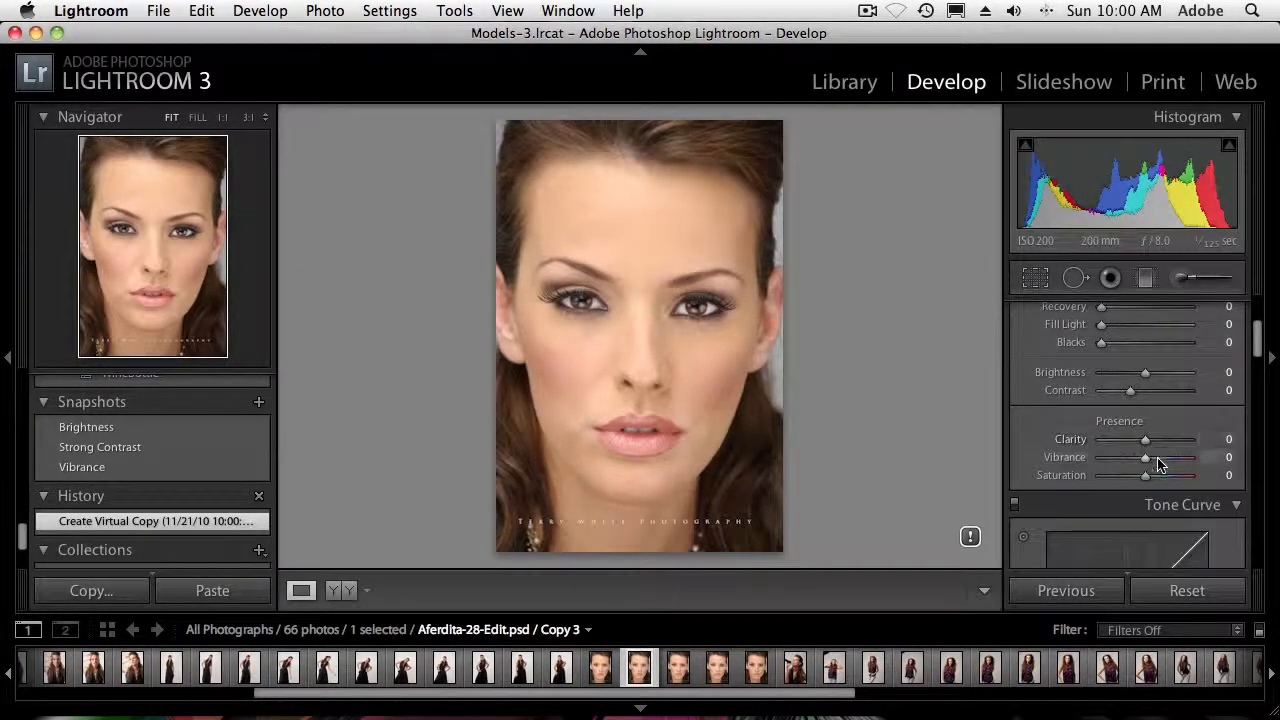
left_click_drag(1146, 458, 1165, 463)
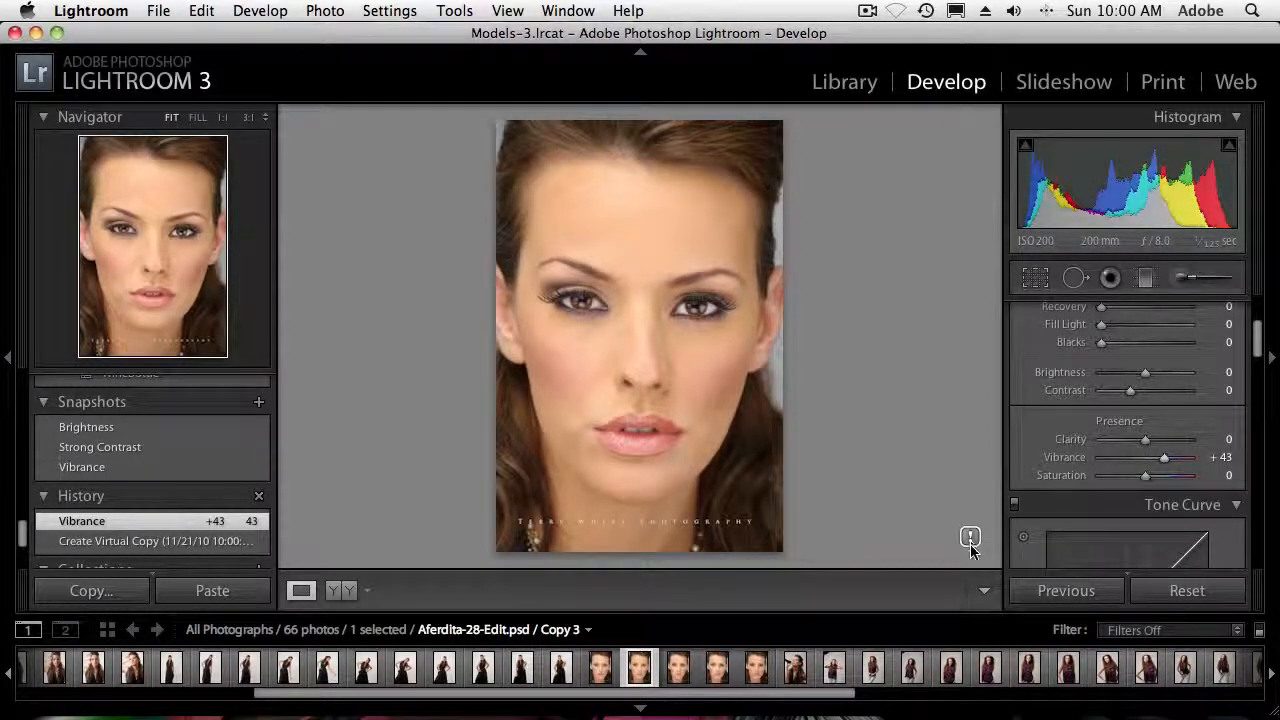
Update Copy 3 to the current process (2010), reviewing the changes in a before/after comparison
key("alt+super+equal")
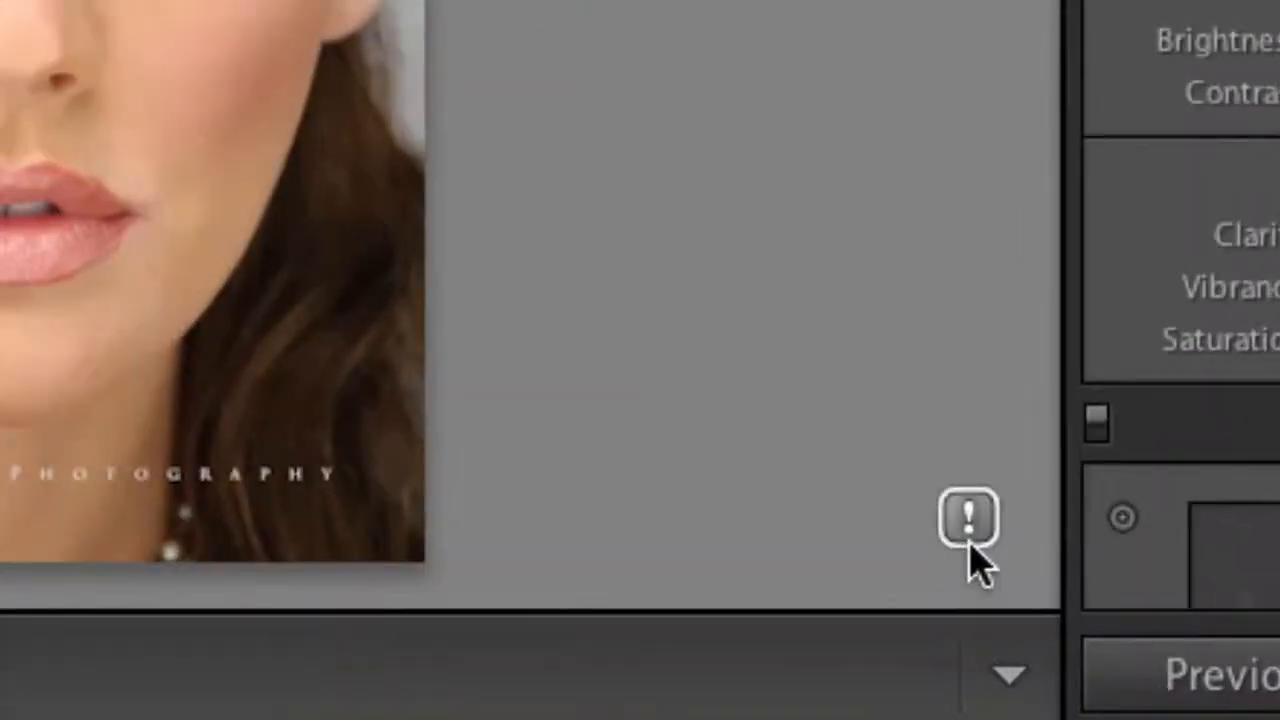
key("alt+super+minus")
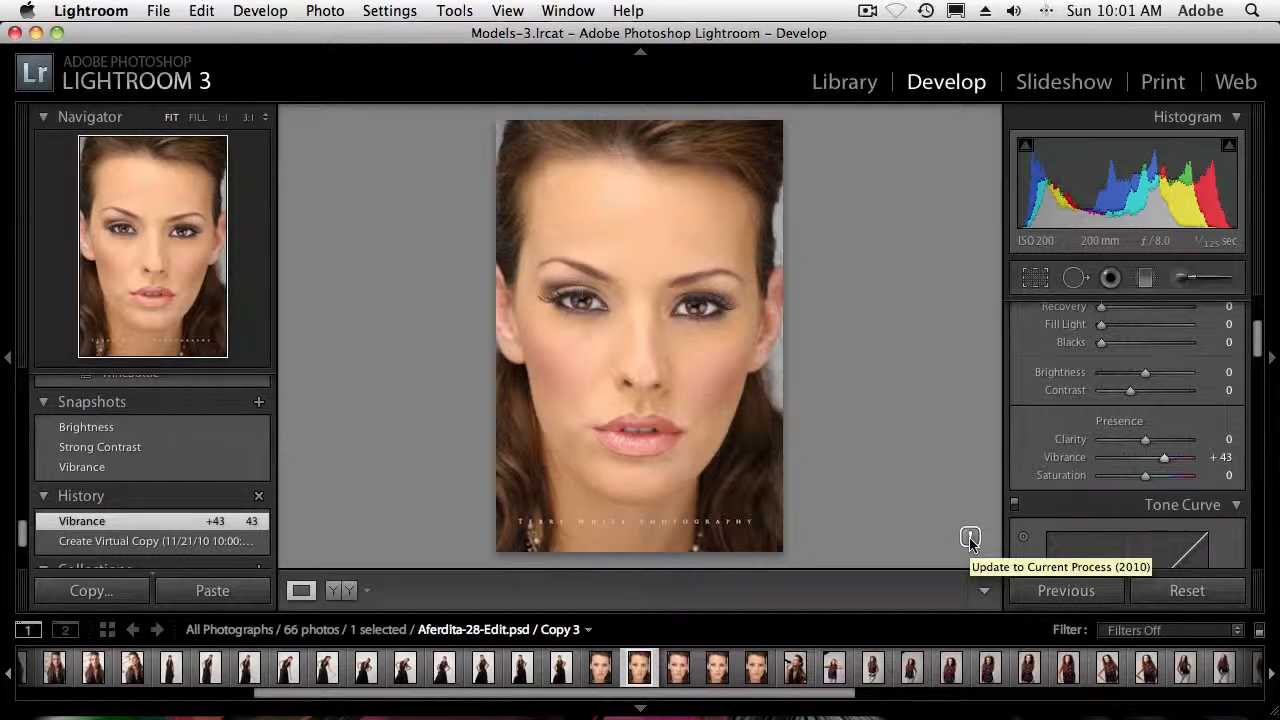
left_click(970, 538)
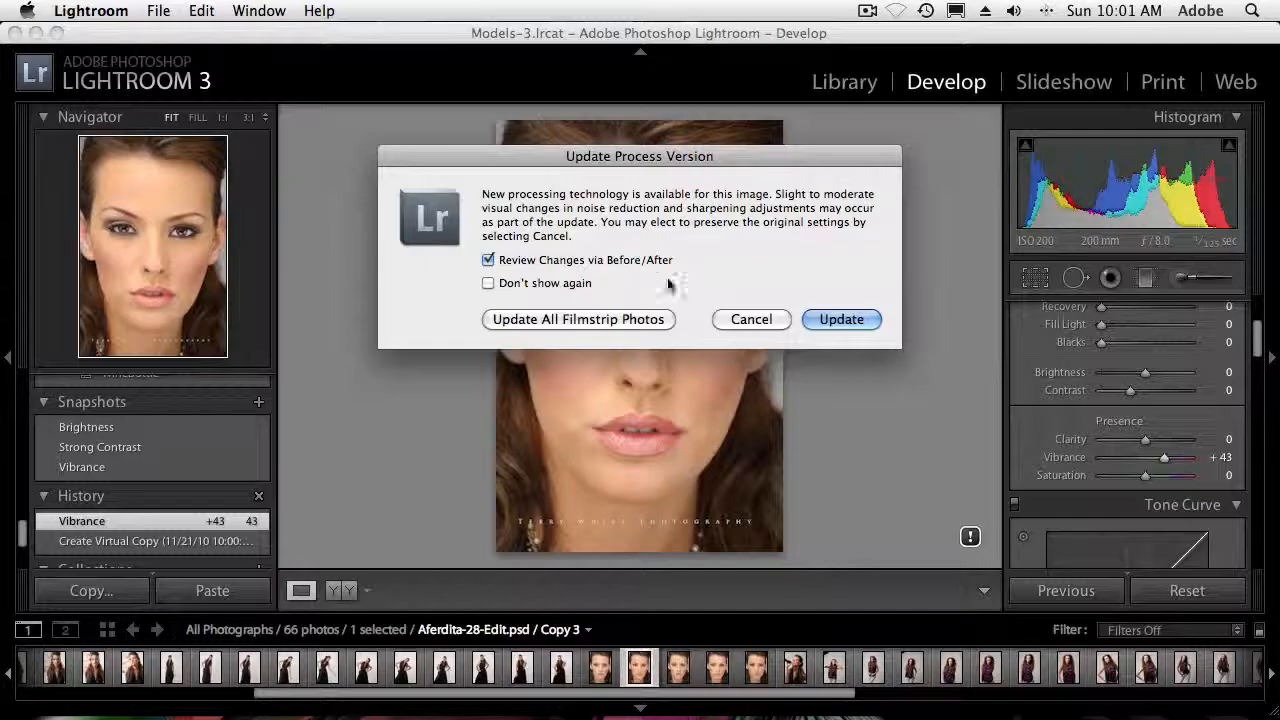
left_click(815, 319)
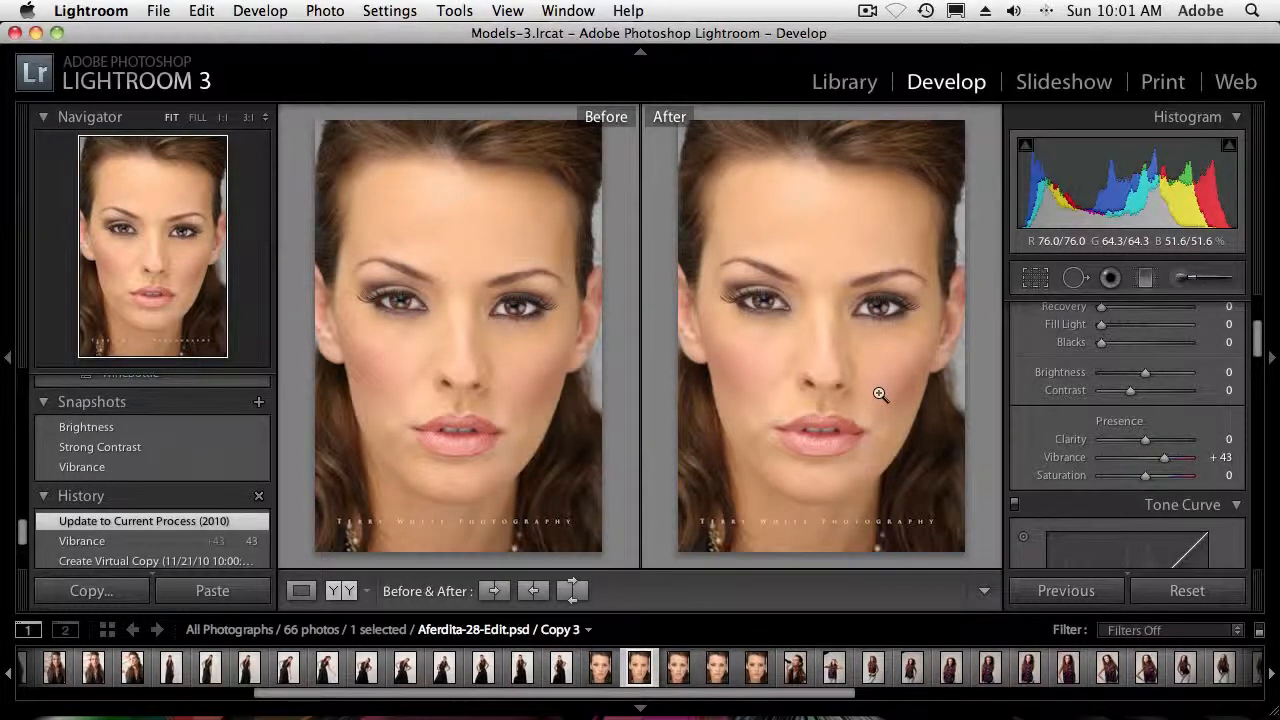
Apply the B&W Creative - Antique Light preset to virtual copy Copy 2 of the portrait
key("g")
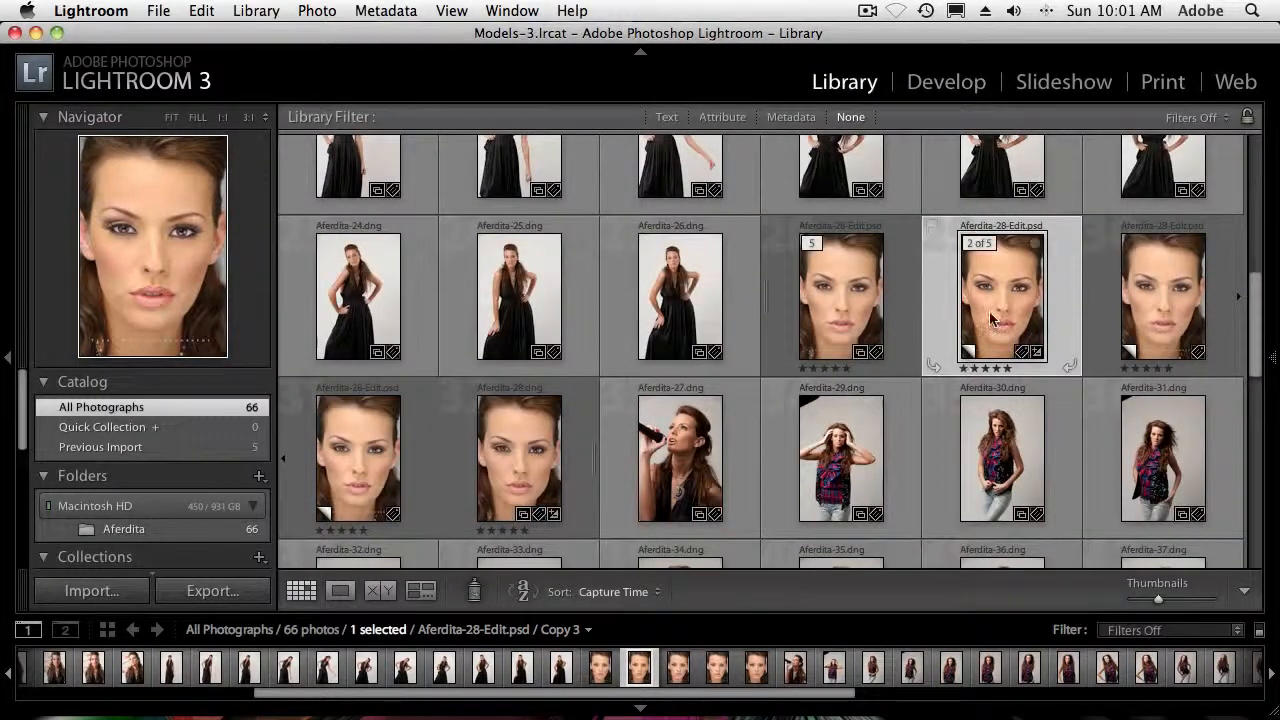
left_click(1133, 310)
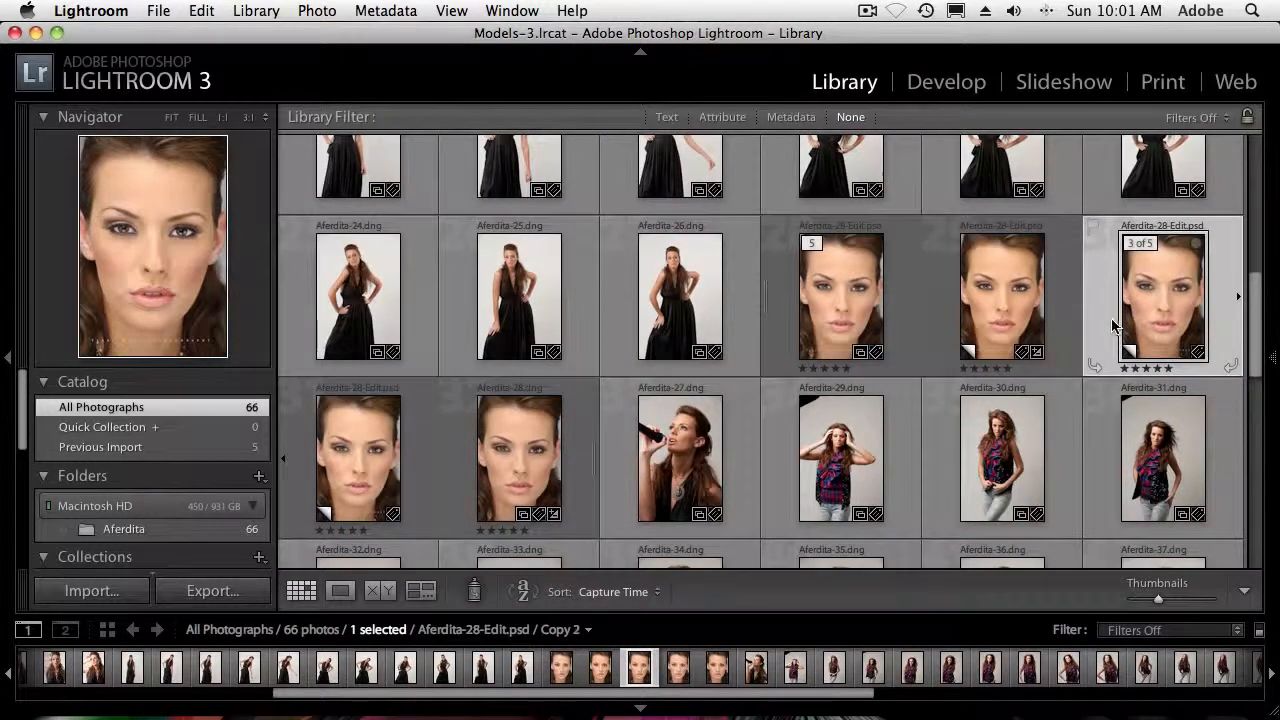
key("d")
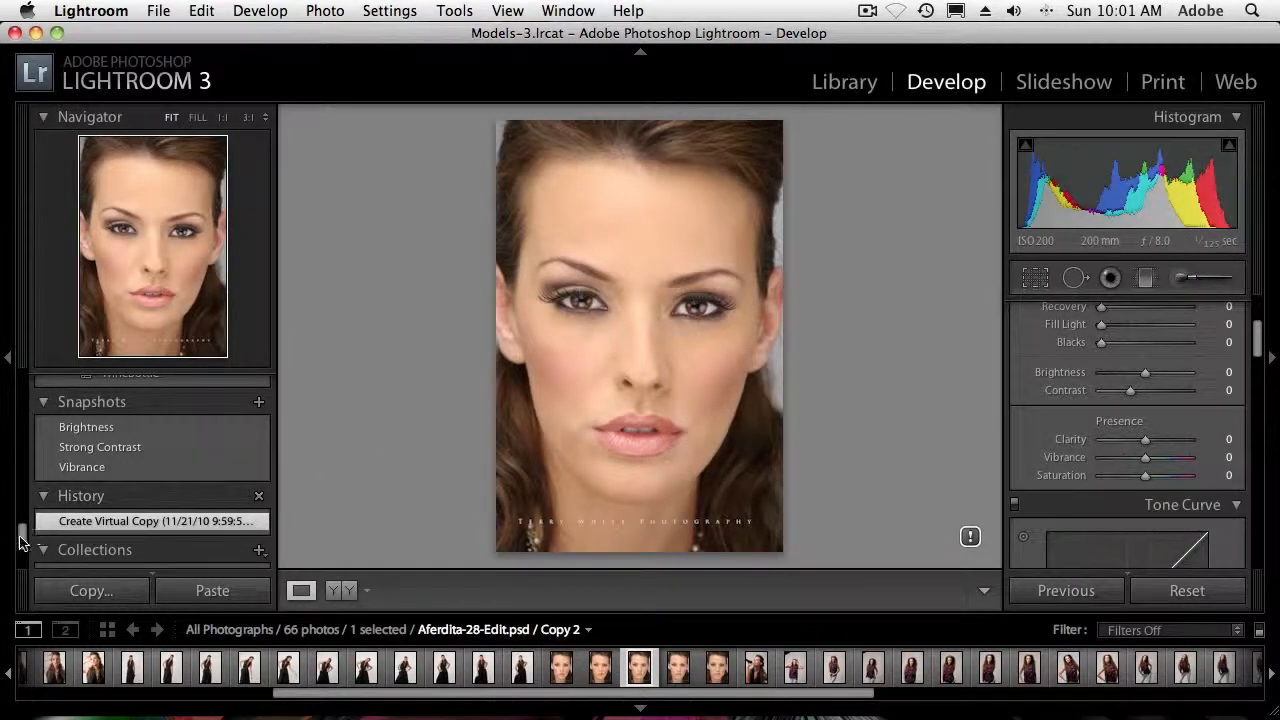
left_click_drag(20, 540, 23, 424)
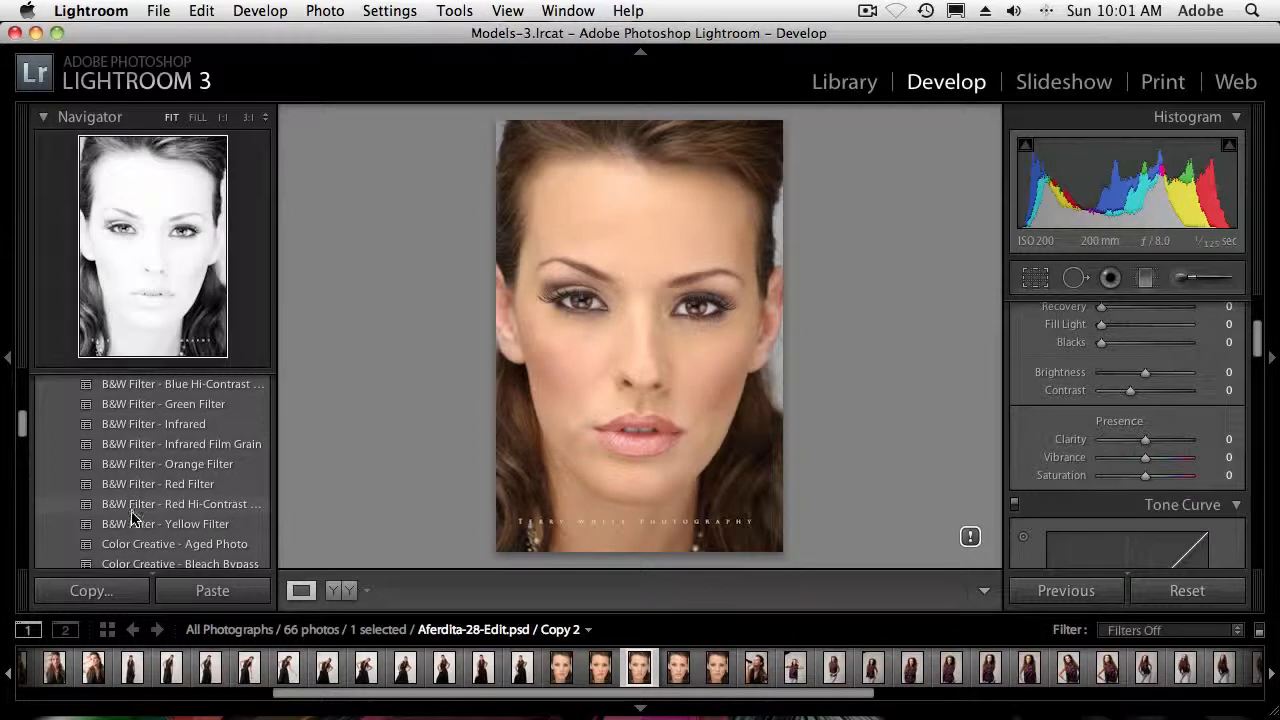
left_click_drag(28, 428, 24, 389)
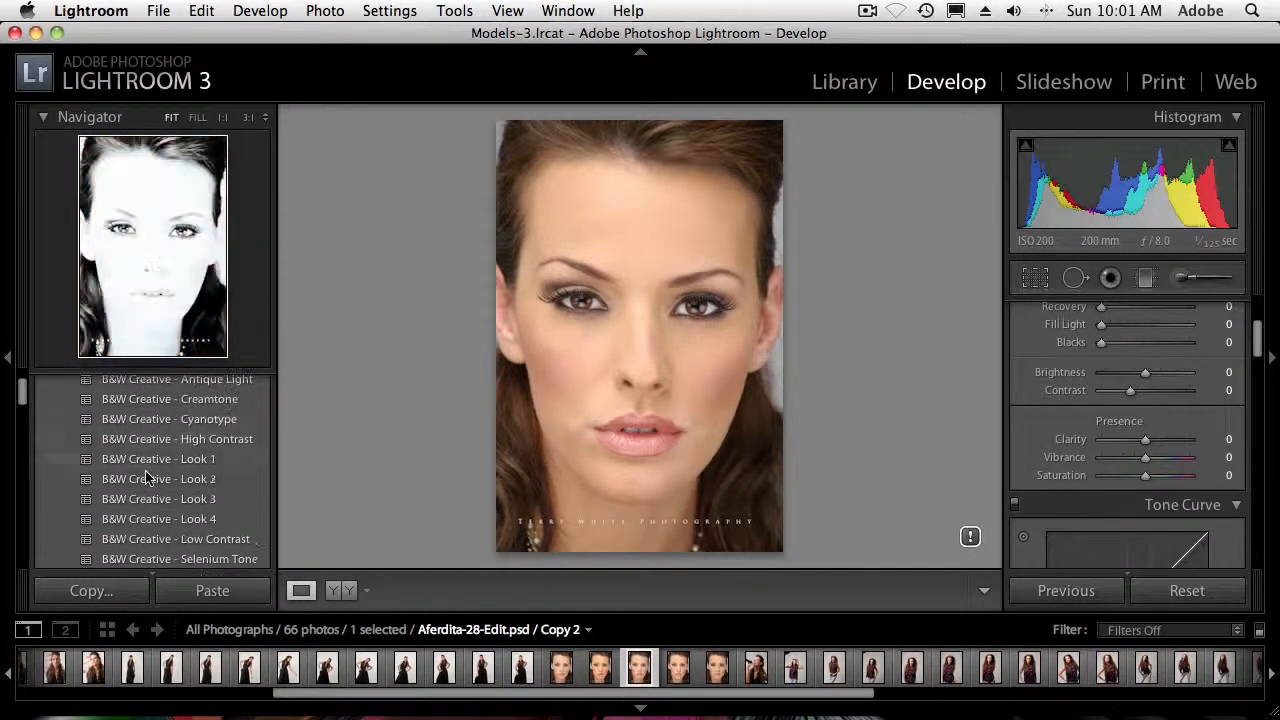
left_click(157, 380)
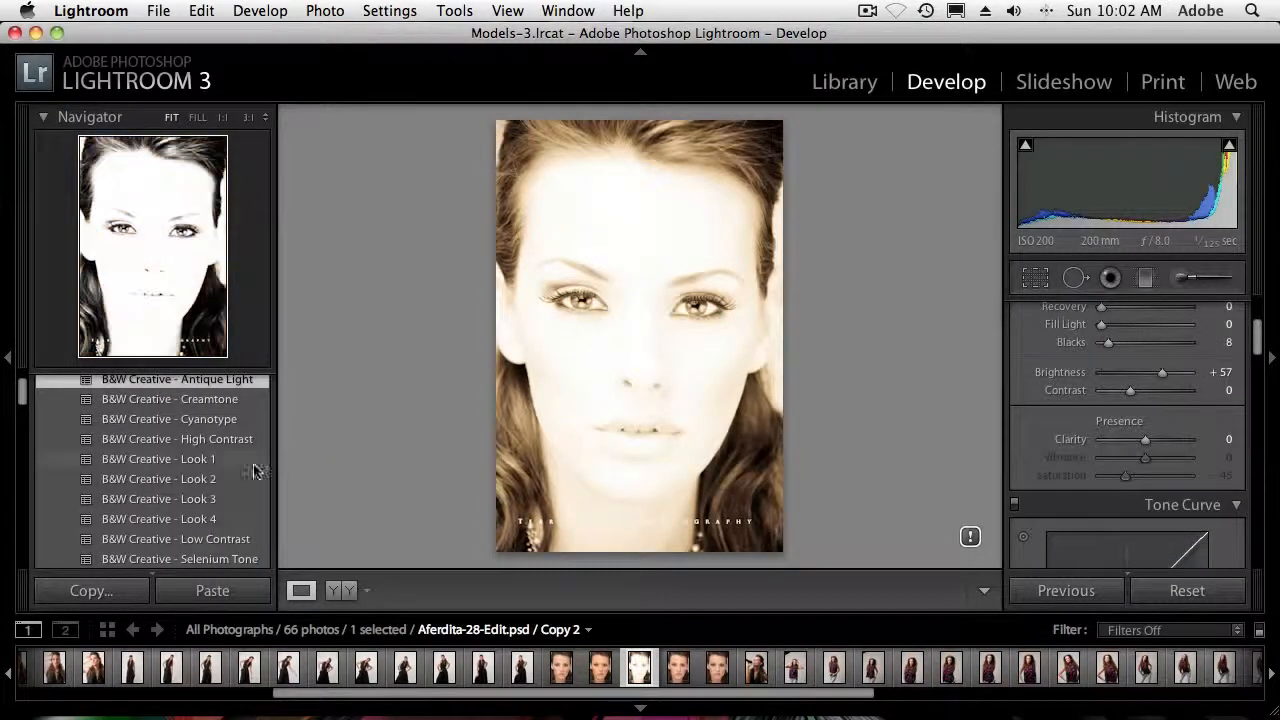
Lower Copy 2's Exposure to -0.65, update it to the current process, and close the before/after comparison
scroll(1135, 428, "up", 5)
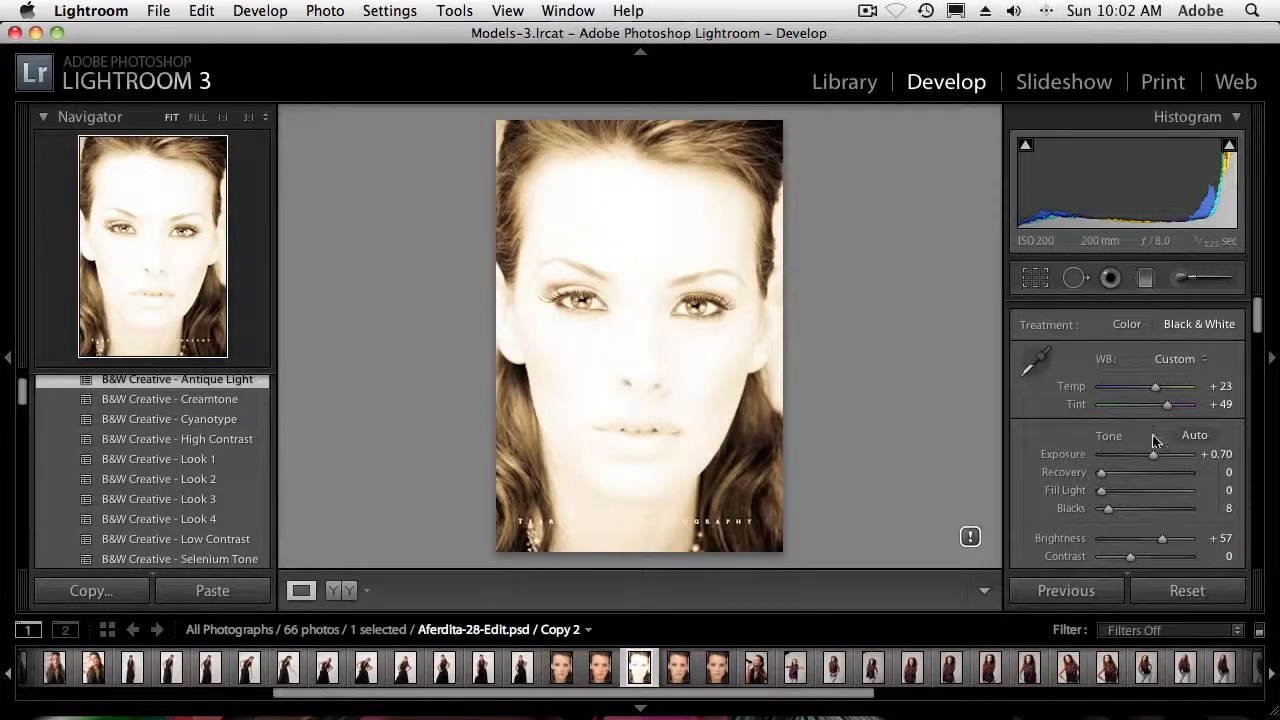
left_click_drag(1152, 458, 1138, 458)
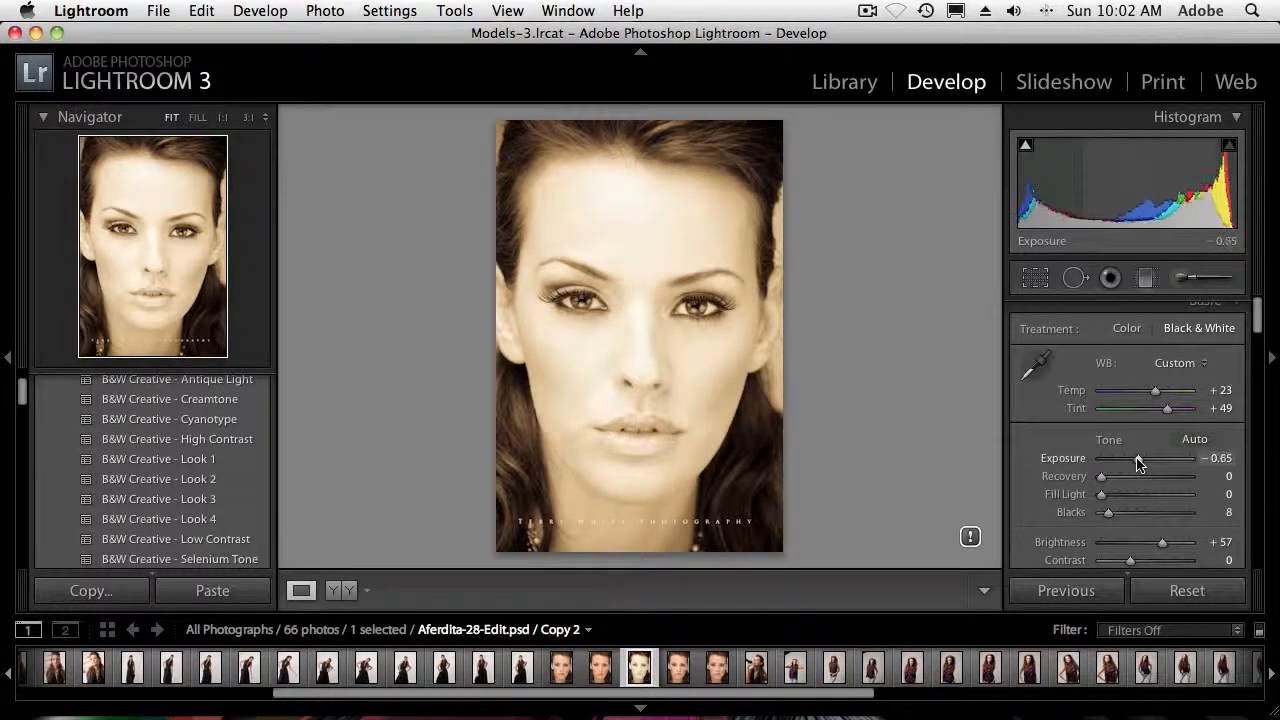
left_click(970, 539)
left_click(842, 317)
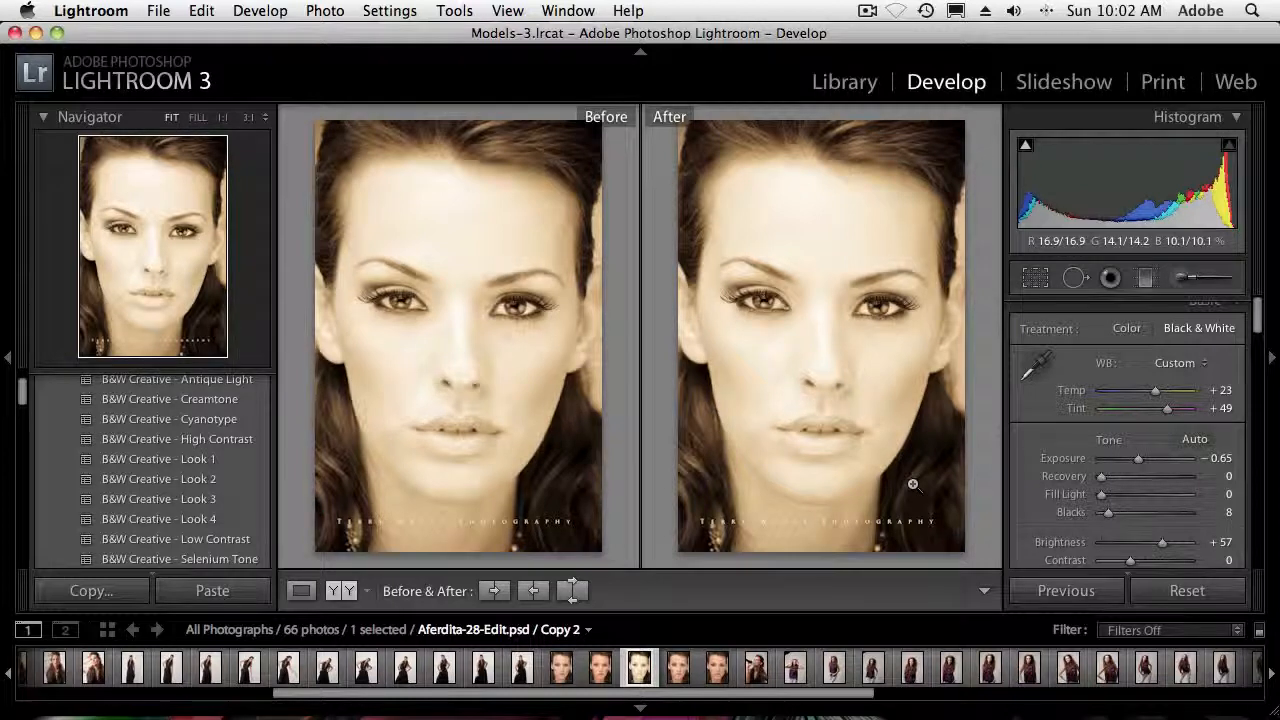
key("y")
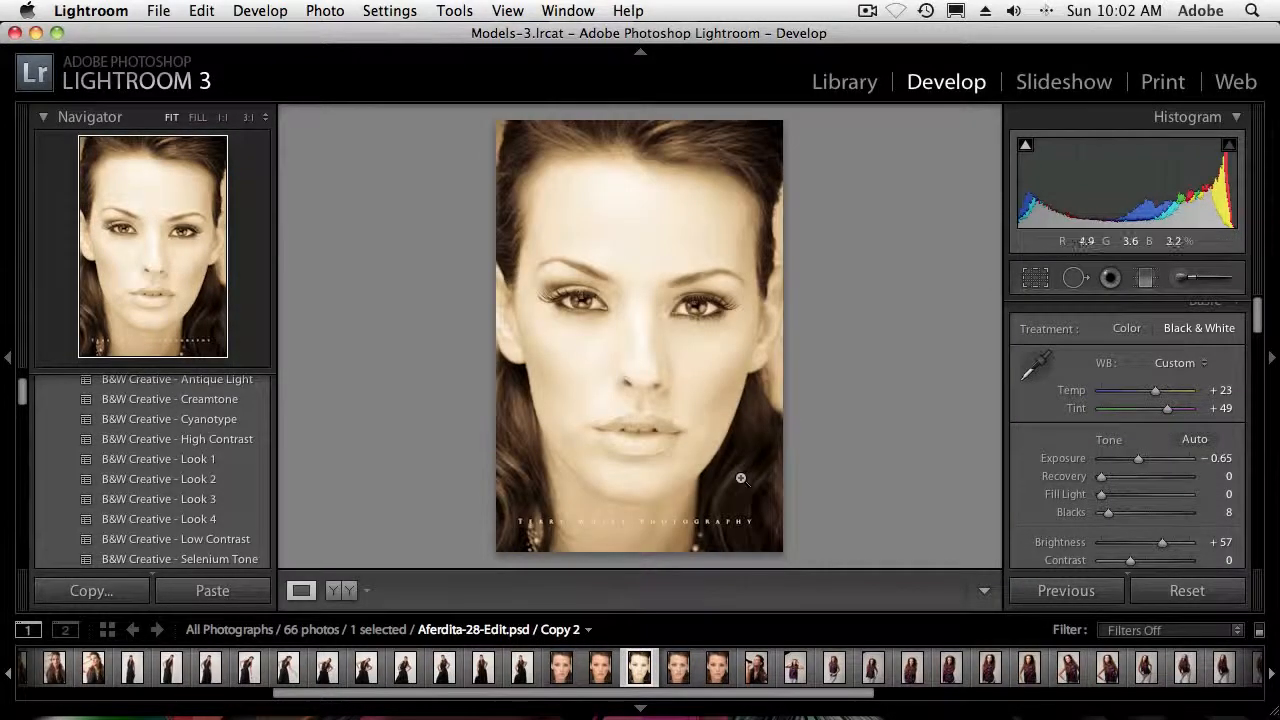
Apply the B&W Creative - Look 3 preset to virtual copy Copy 1 of the portrait
key("g")
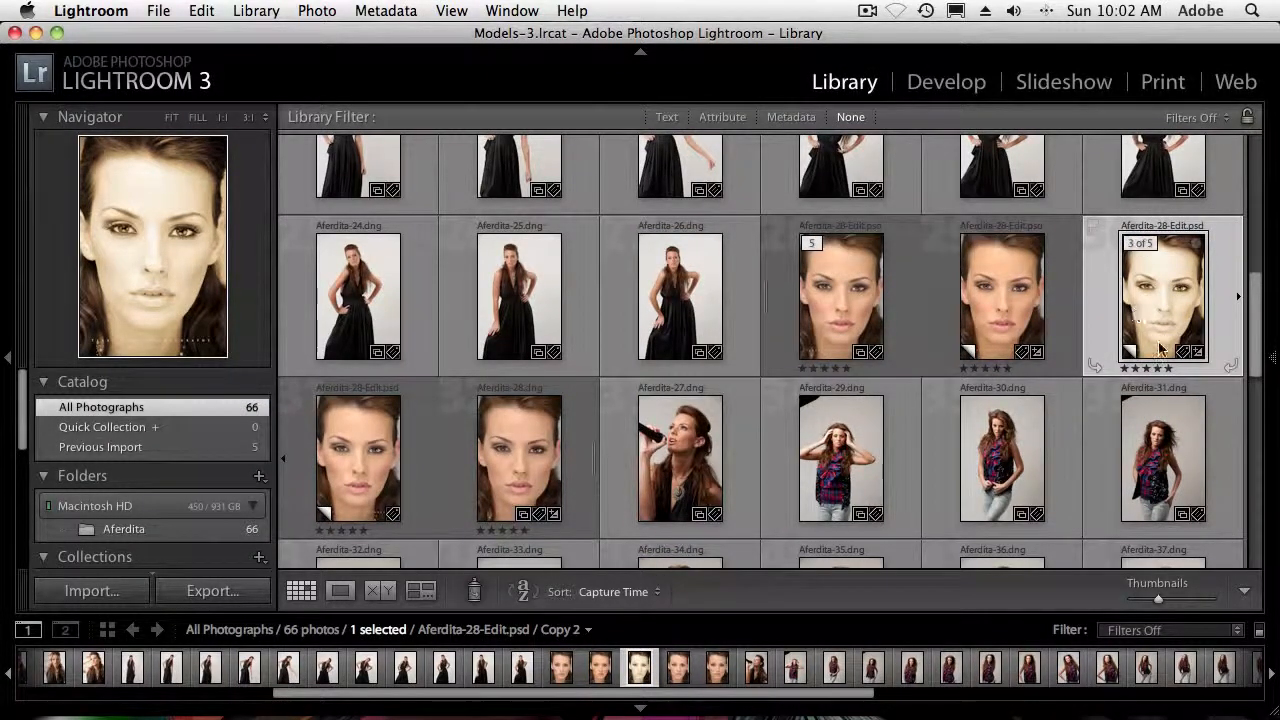
left_click(349, 470)
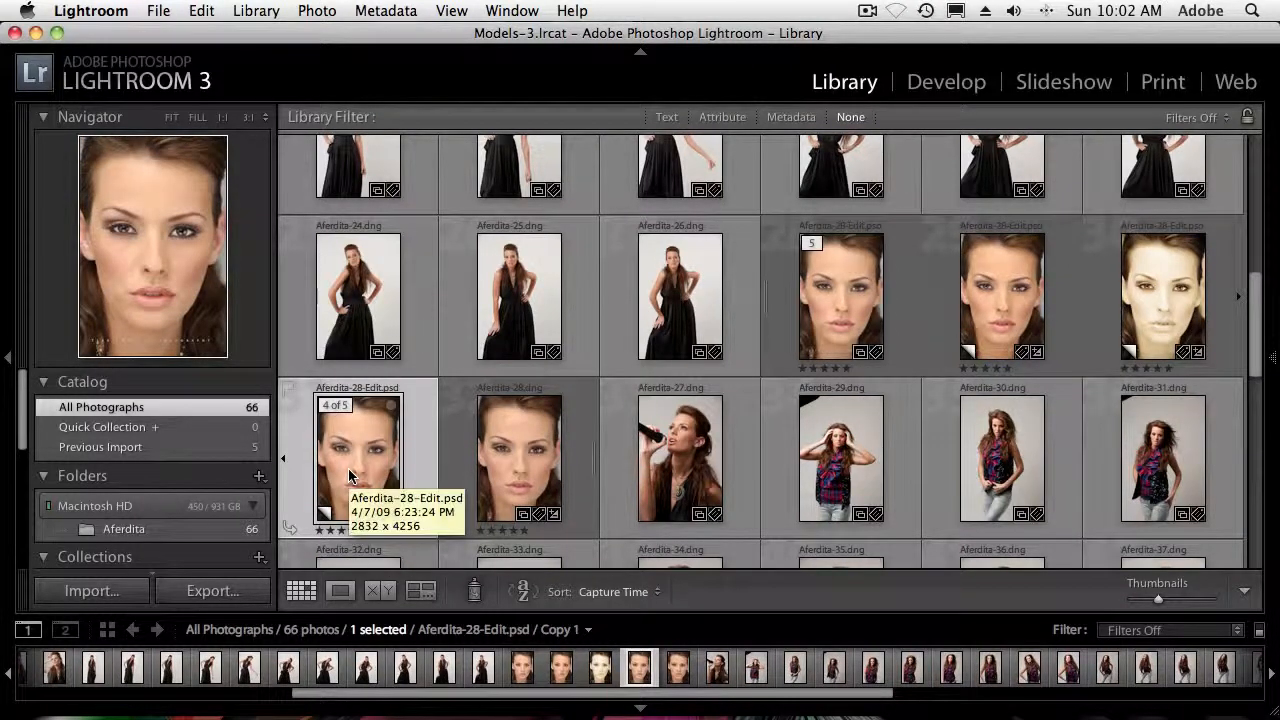
key("d")
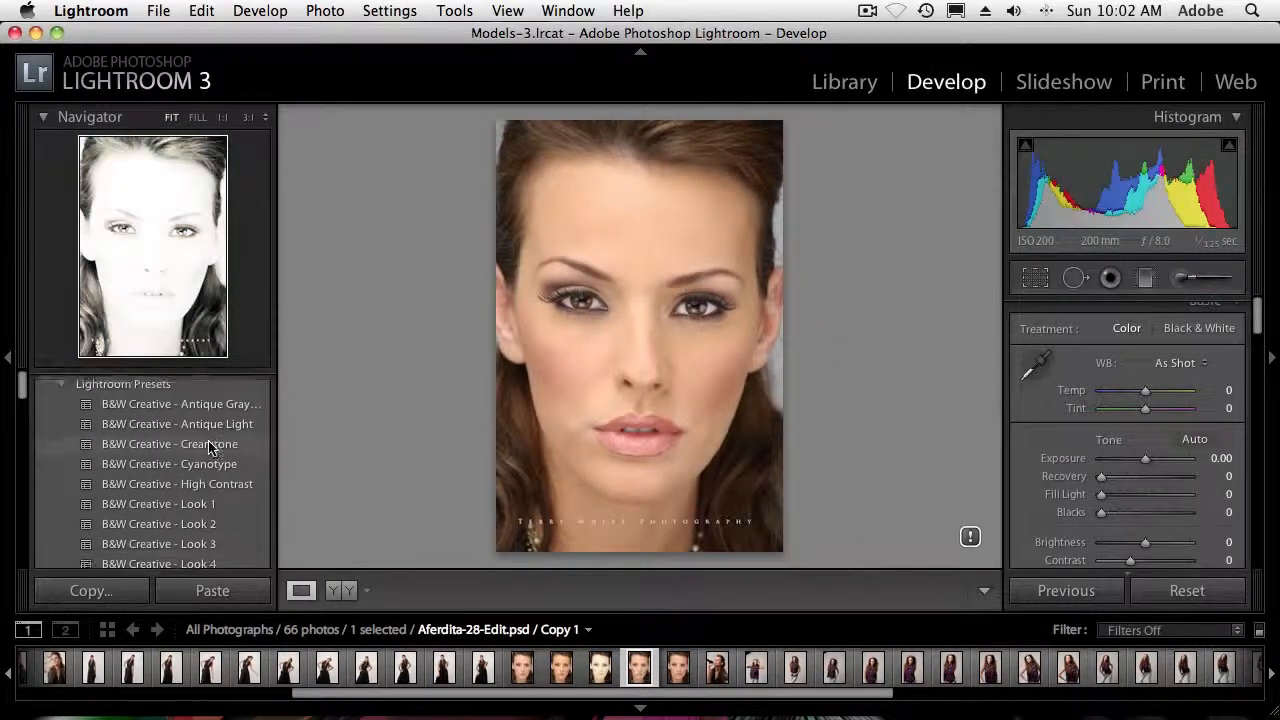
scroll(210, 450, "down", 6)
scroll(209, 450, "up", 2)
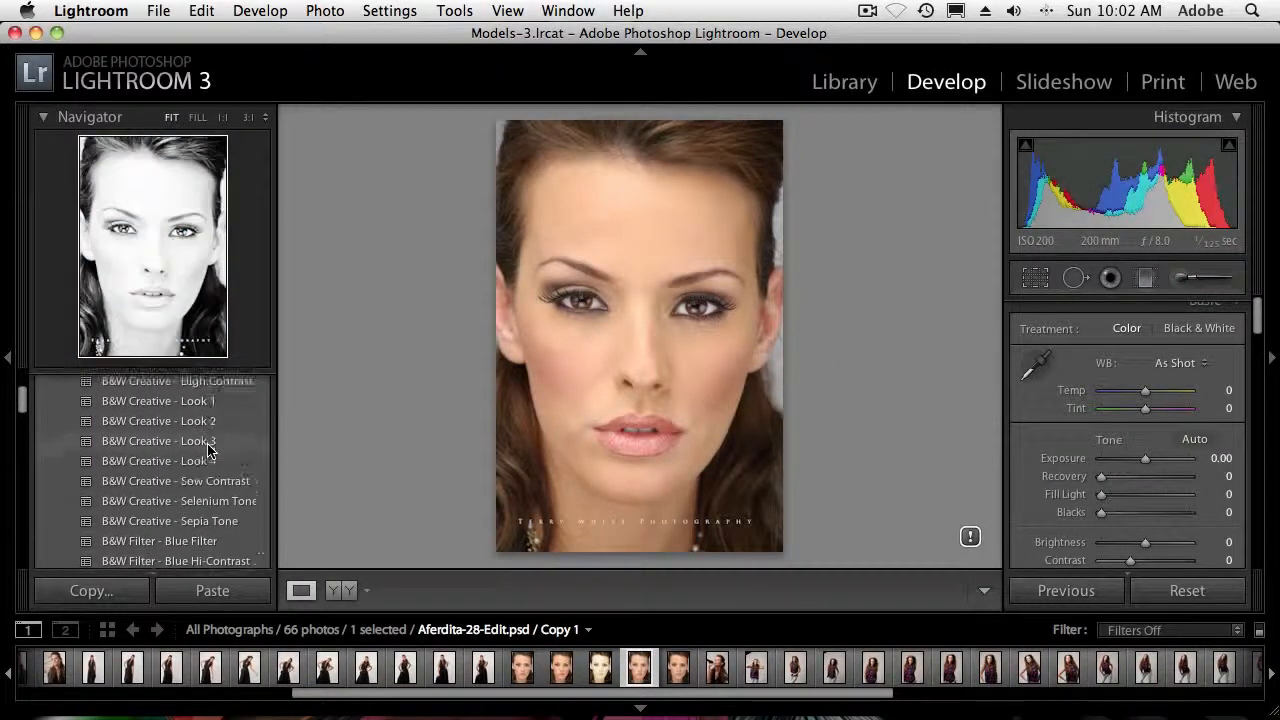
left_click(209, 447)
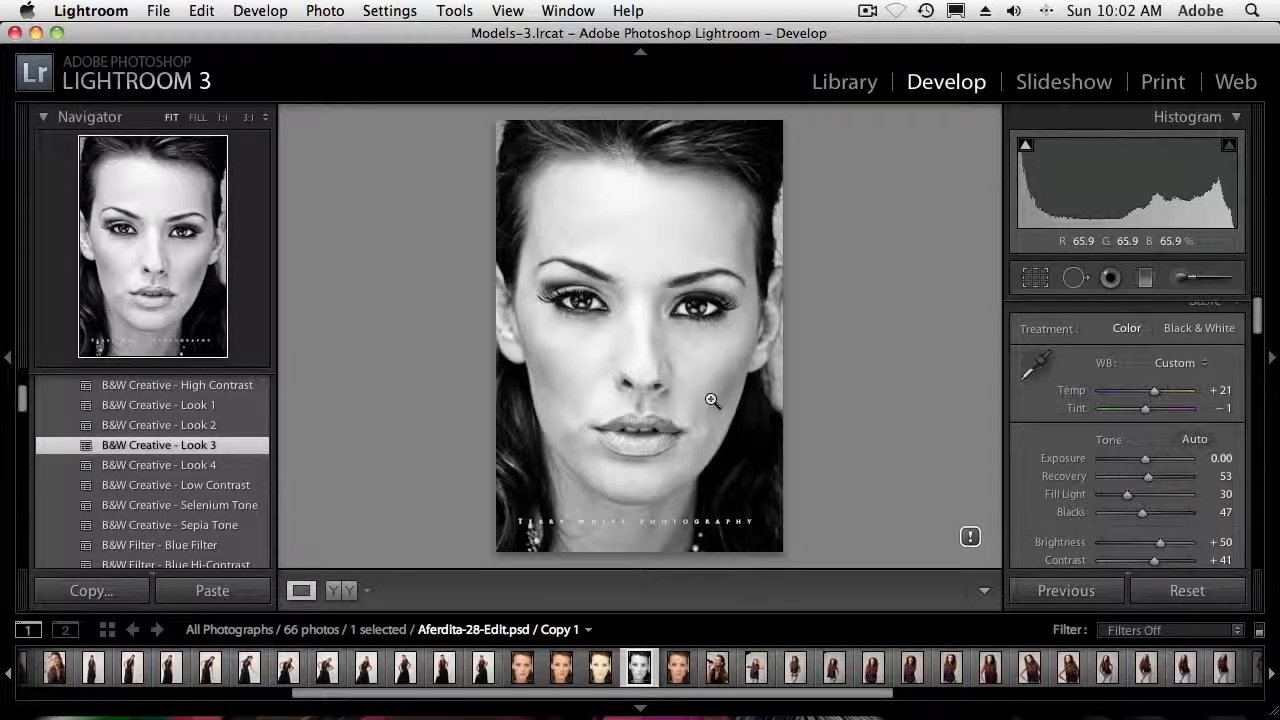
Apply the B&W Creative - Look 4 preset to Copy 1 and set Exposure to -0.45, Recovery to 48 and Fill Light to 22
left_click(203, 468)
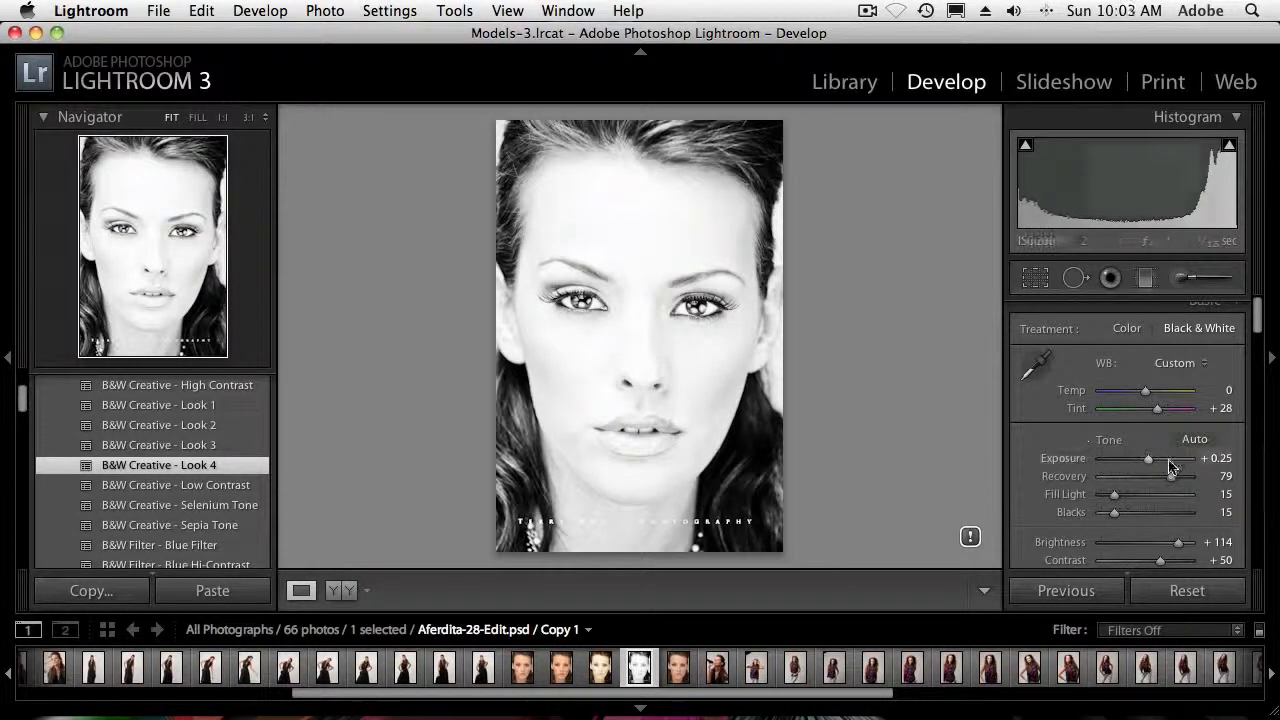
left_click_drag(1148, 458, 1139, 462)
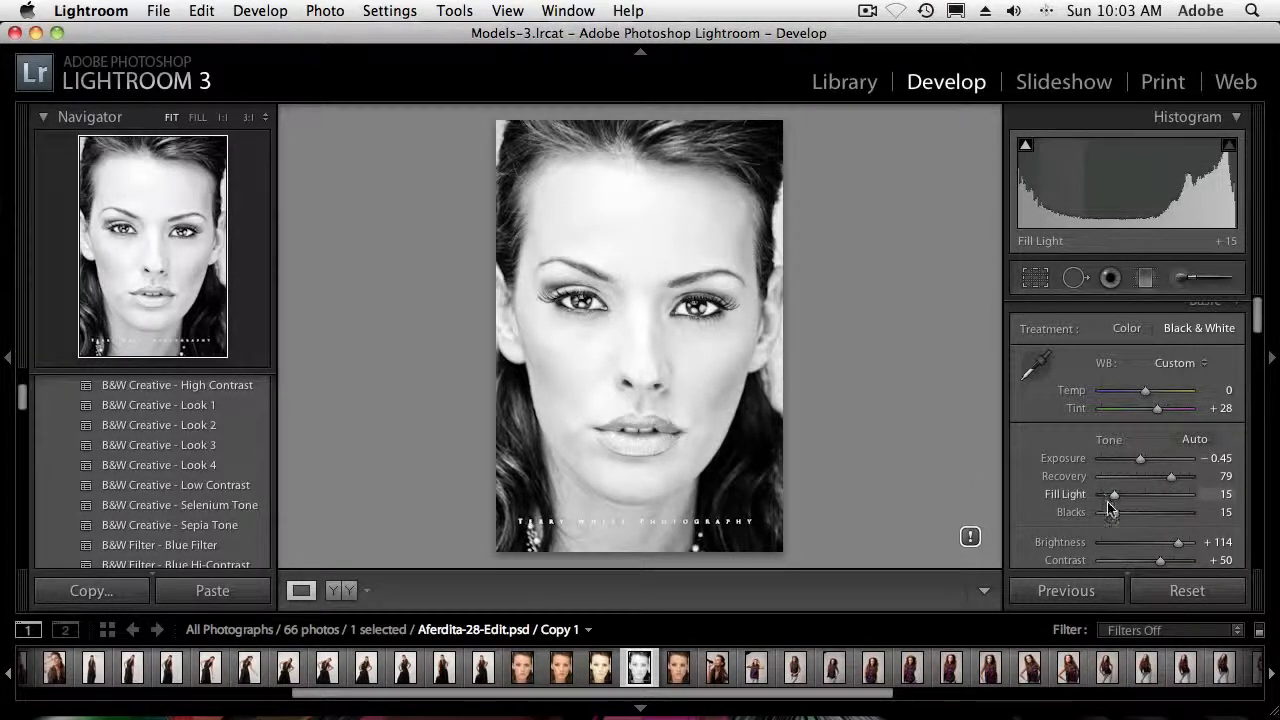
scroll(1113, 516, "down", 3)
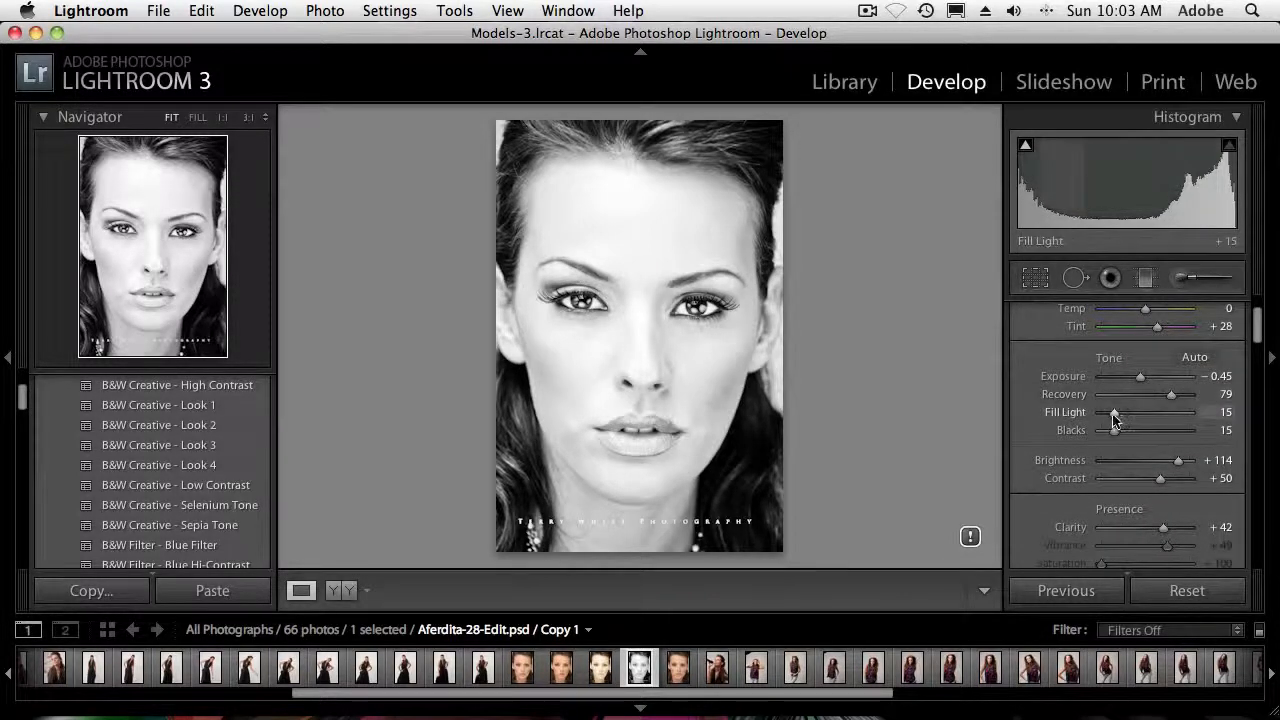
left_click_drag(1116, 413, 1146, 402)
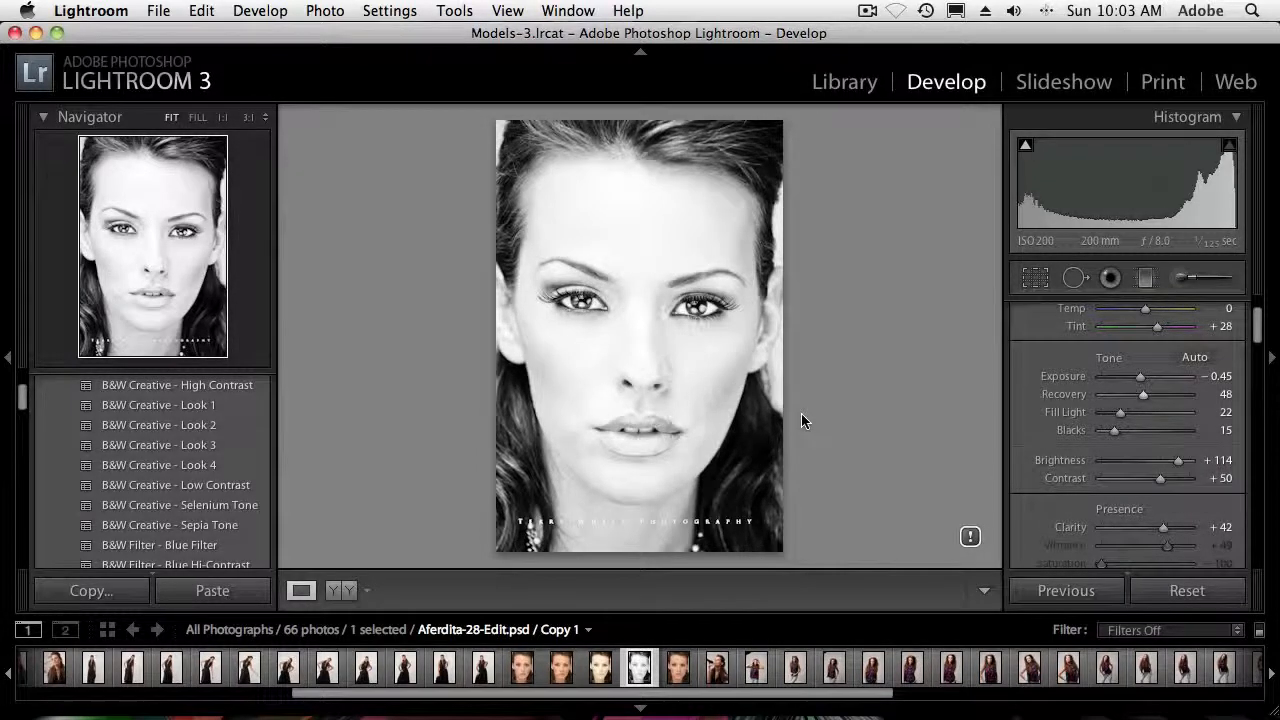
Create another virtual copy of the original Aferdita-28-Edit.psd portrait from the Library grid
key("g")
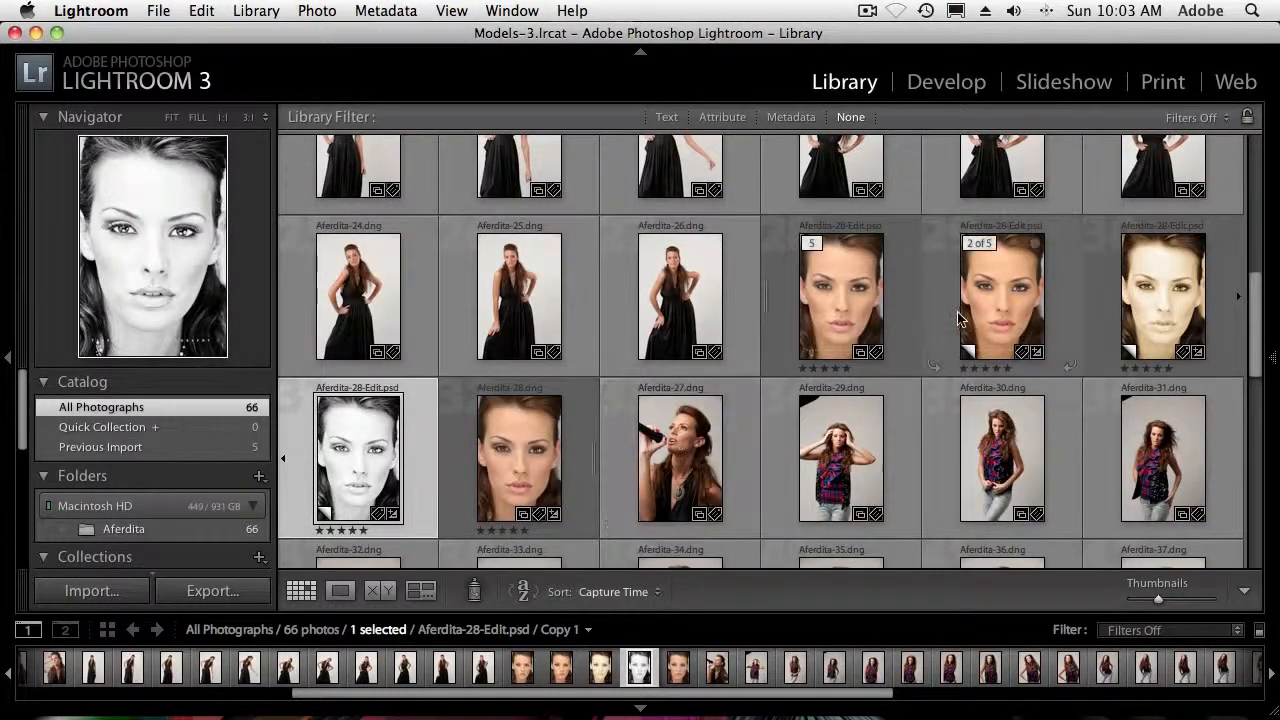
left_click(851, 318)
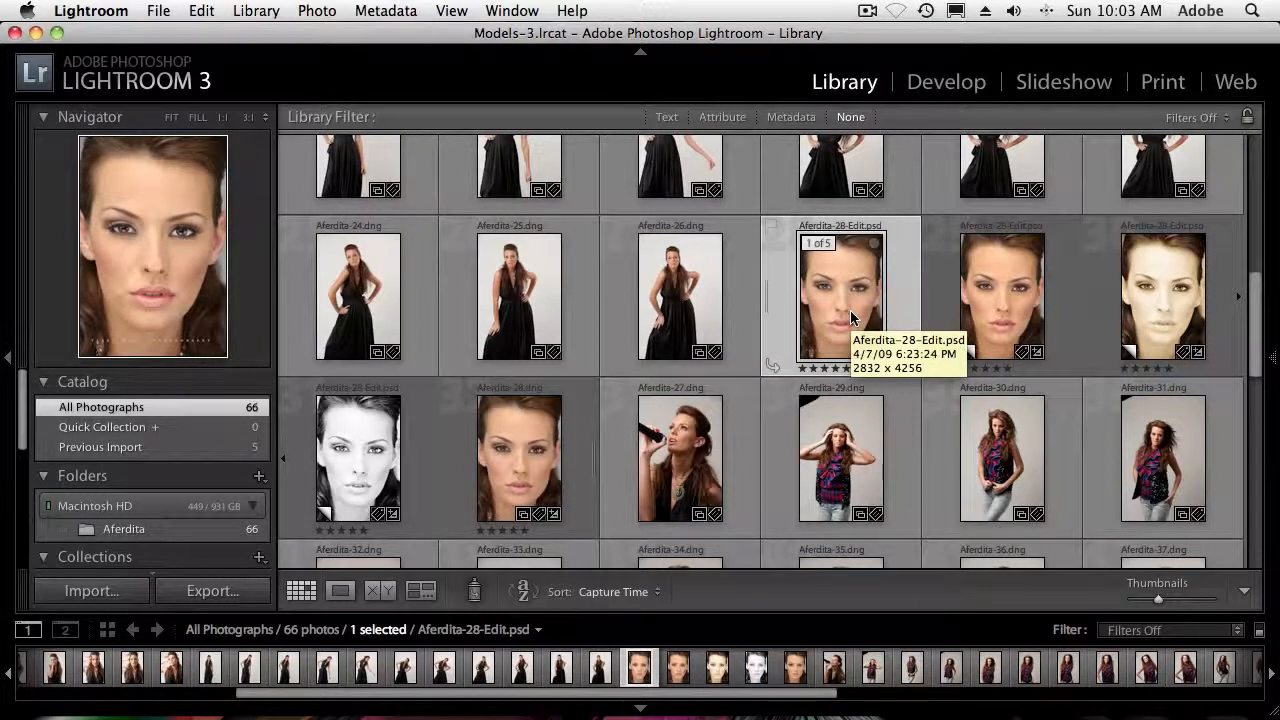
key("super+apostrophe")
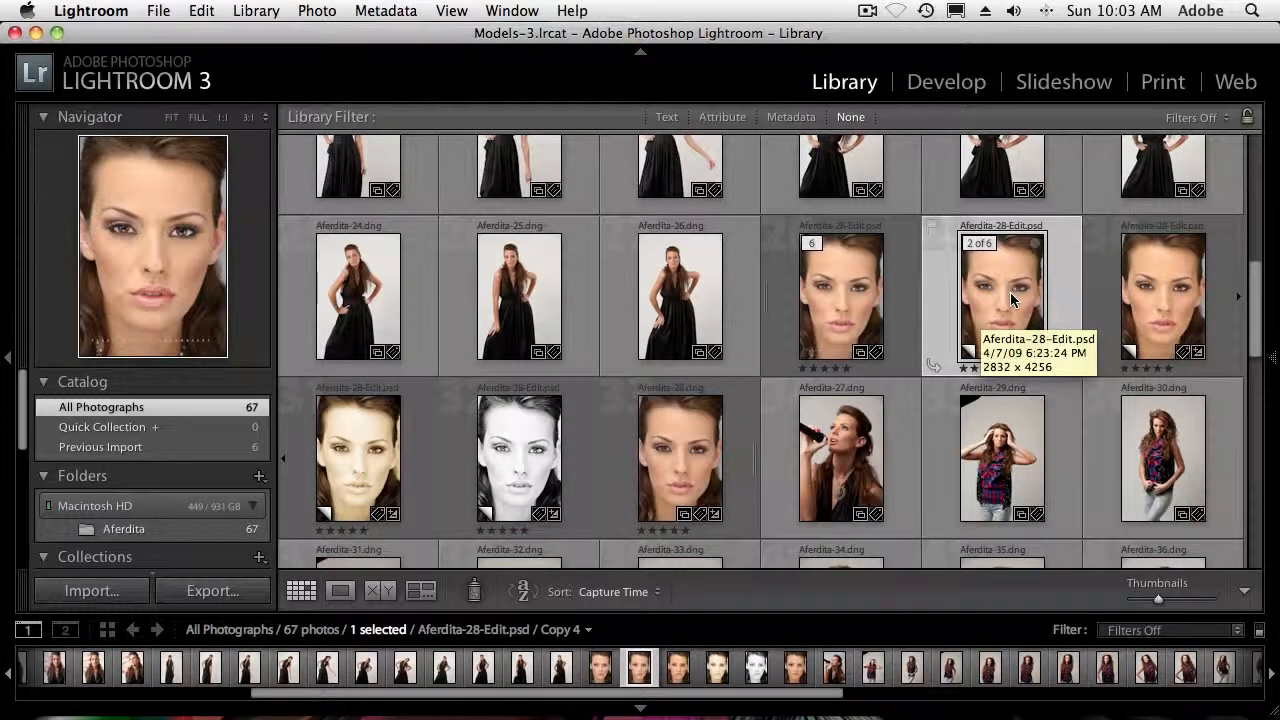
Flip Copy 4's crop to landscape at the Original aspect ratio and reposition the photo to frame the face from eyes to lips
key("r")
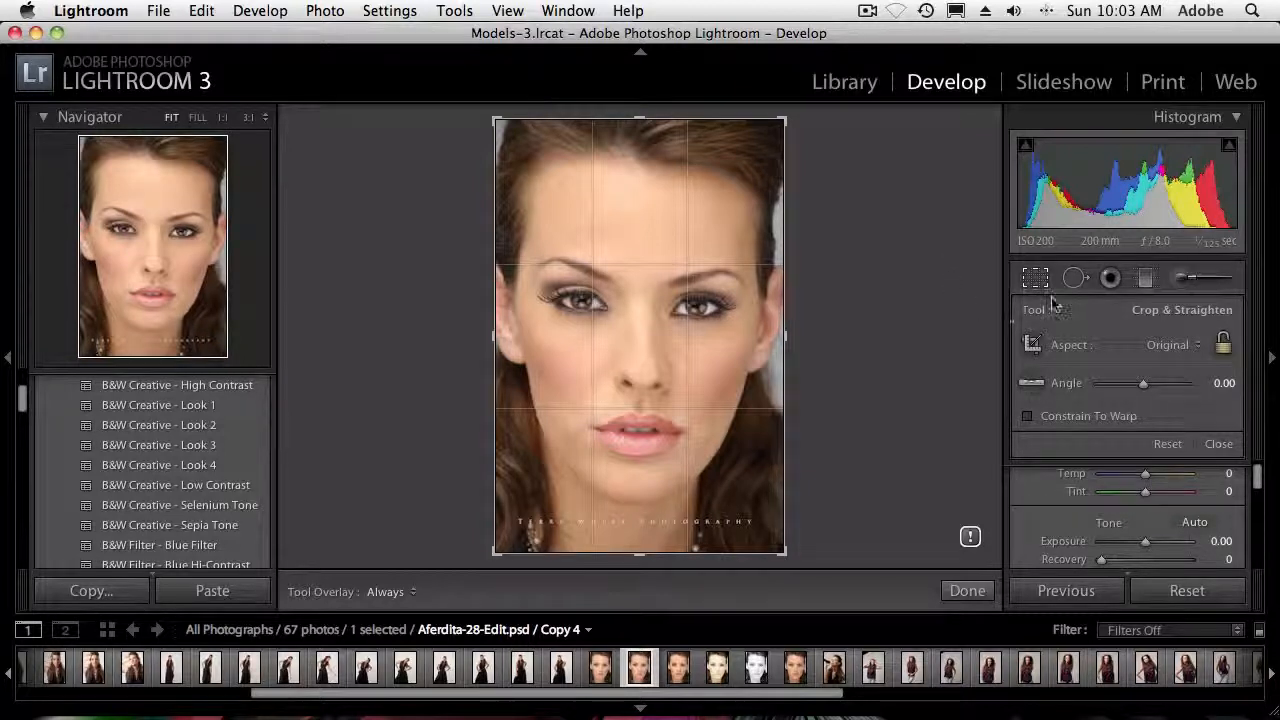
left_click(1223, 353)
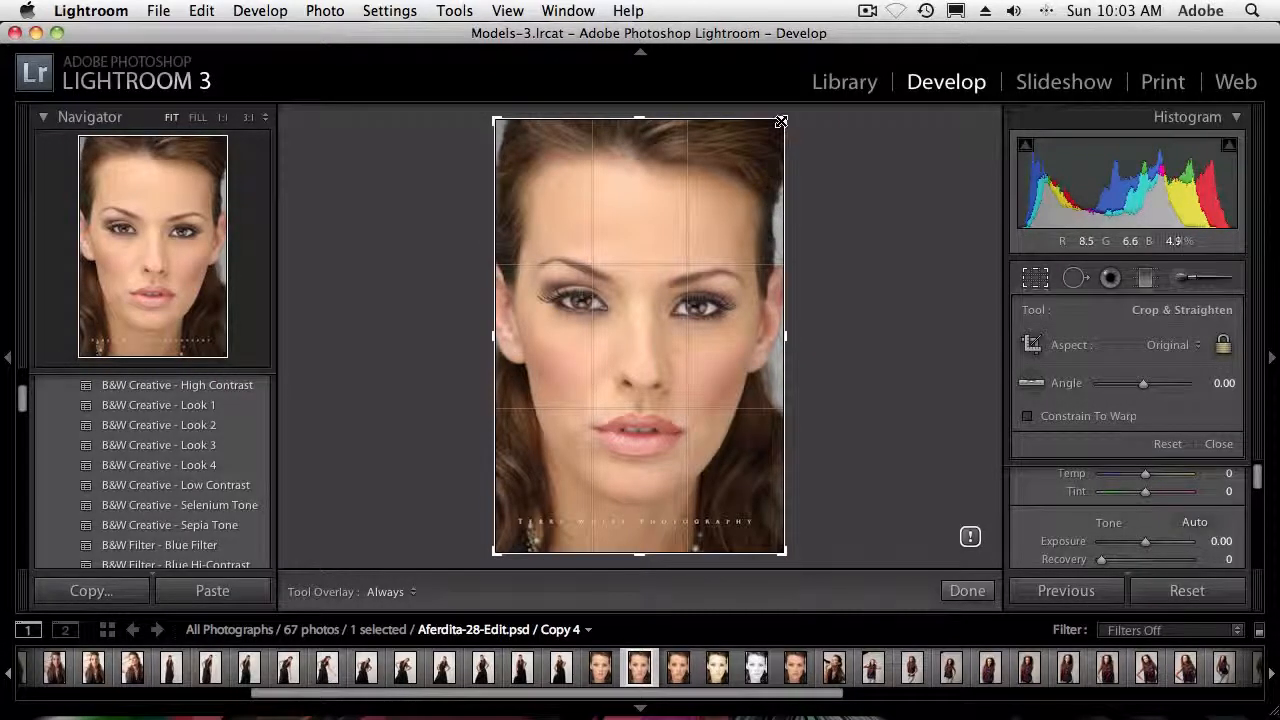
mouse_move(779, 121)
left_mouse_down()
mouse_move(771, 131)
mouse_move(777, 108)
mouse_move(771, 143)
mouse_move(782, 118)
left_mouse_up()
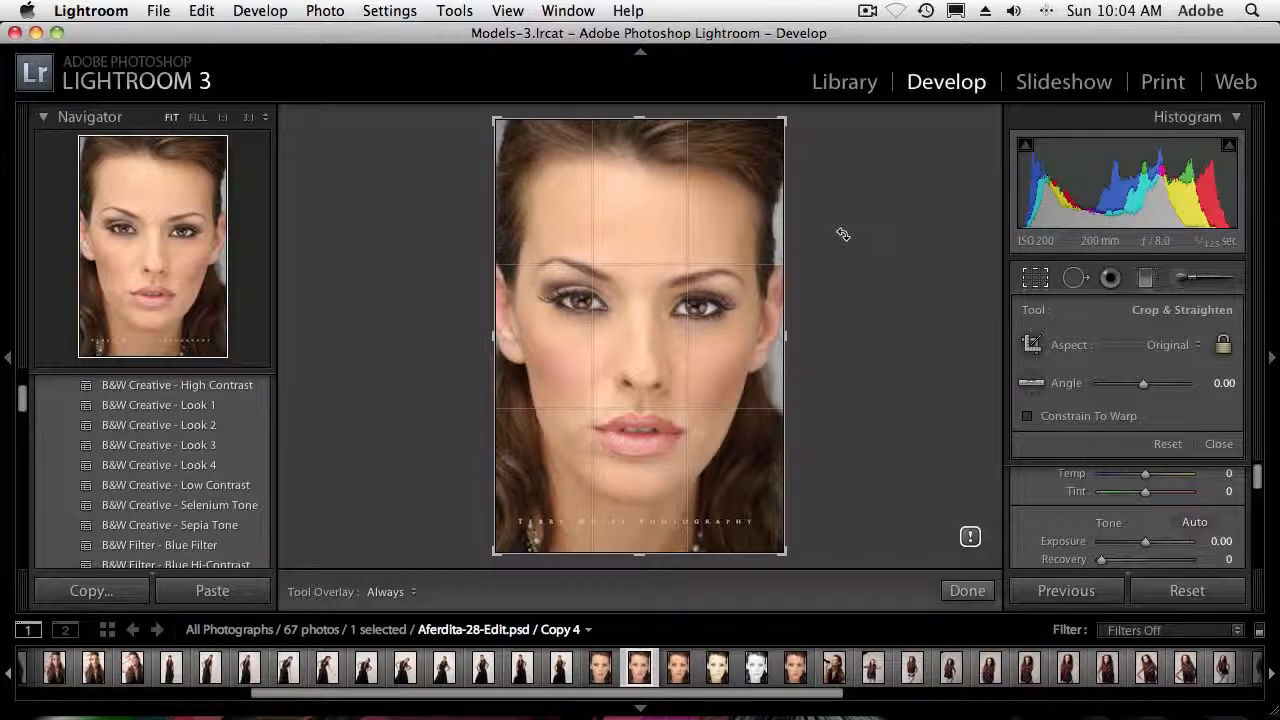
key("x")
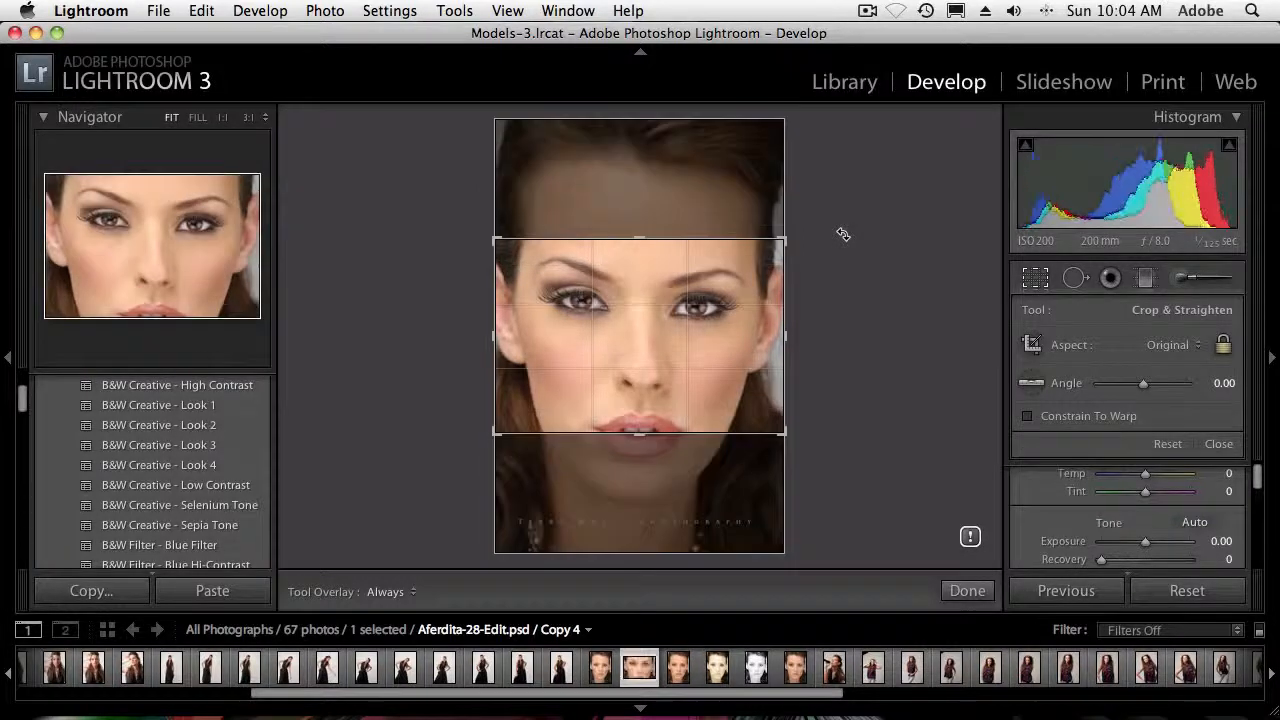
mouse_move(680, 308)
left_mouse_down()
mouse_move(667, 295)
mouse_move(678, 288)
left_mouse_up()
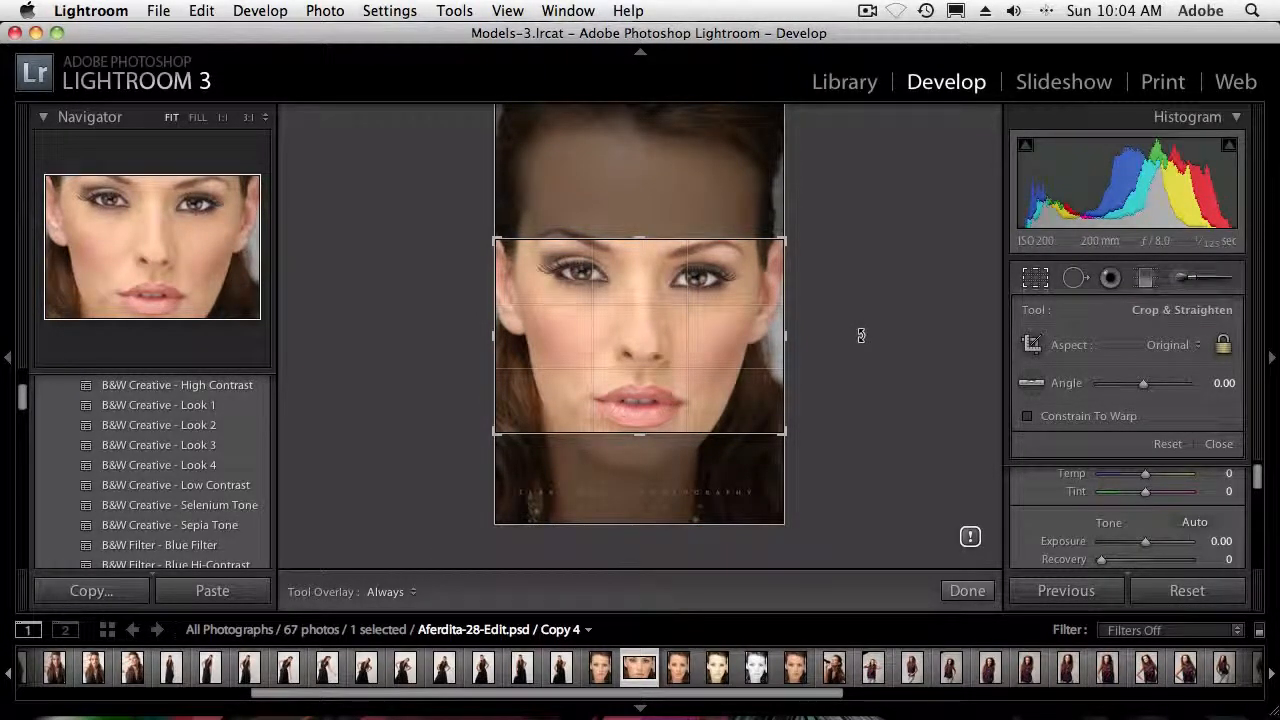
Compare the portrait and landscape crop orientations on Copy 4 and apply the landscape crop
key("x")
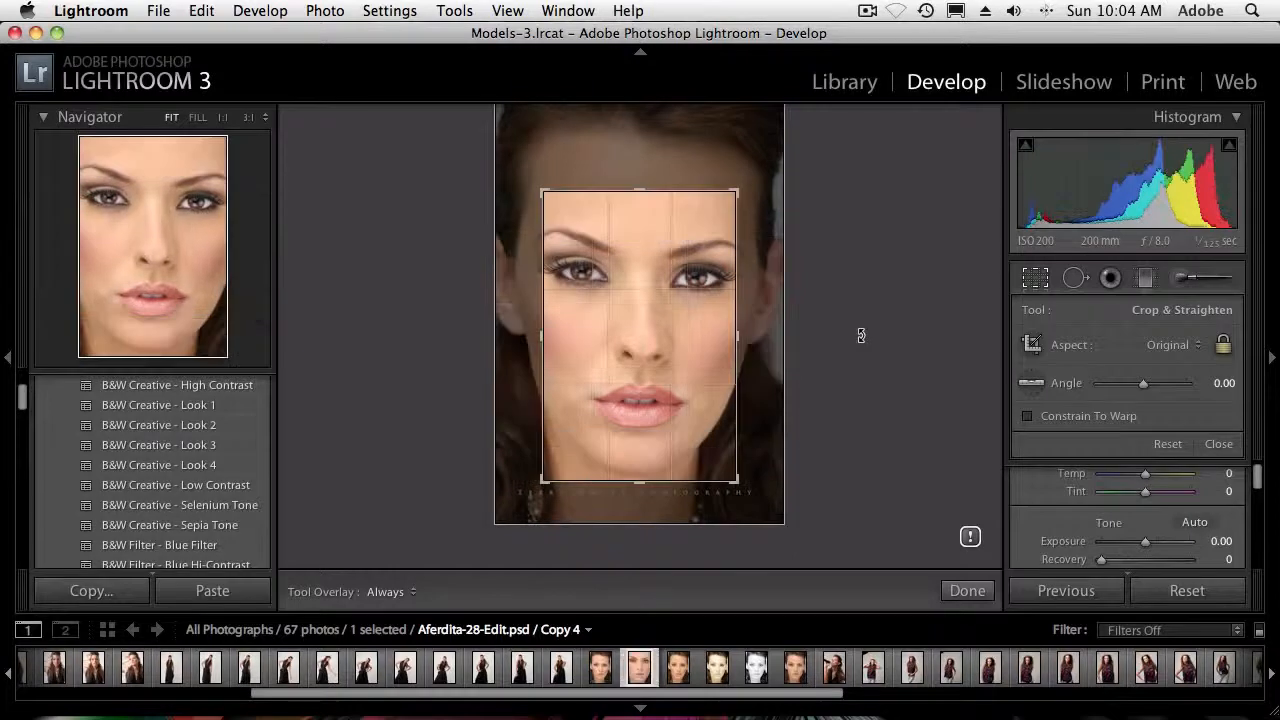
key("x")
key("x")
key("x")
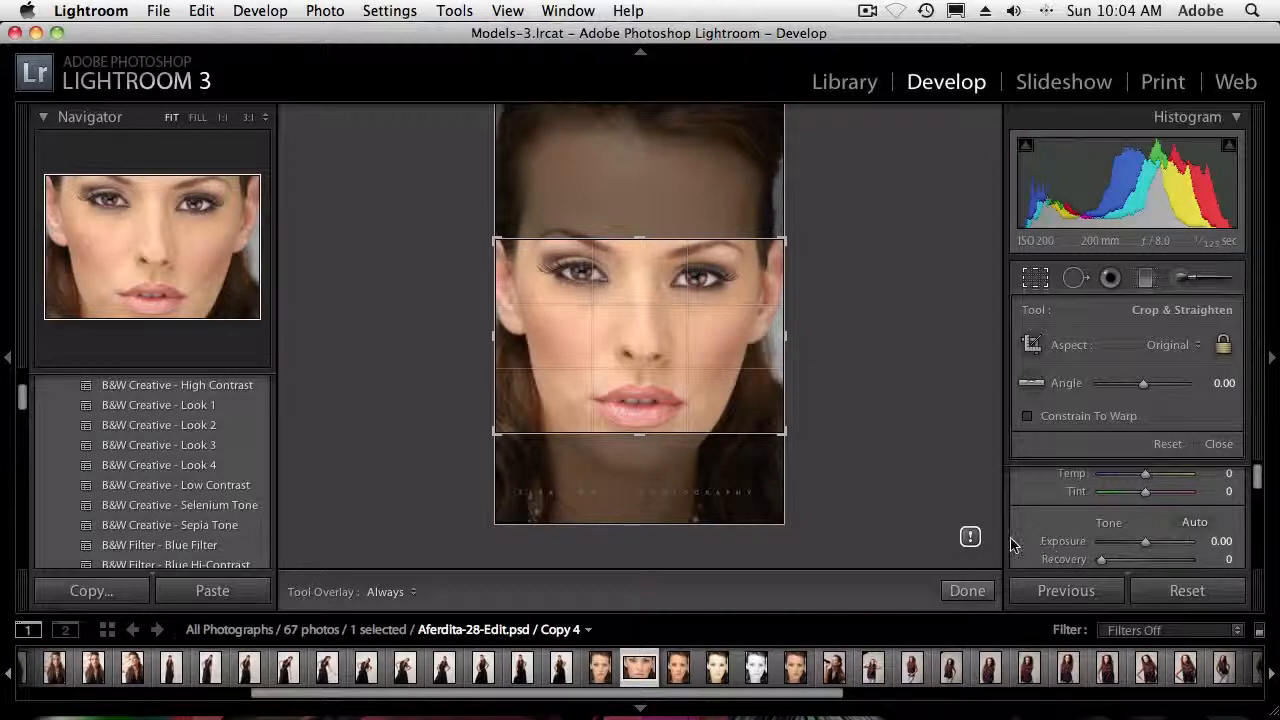
left_click(967, 591)
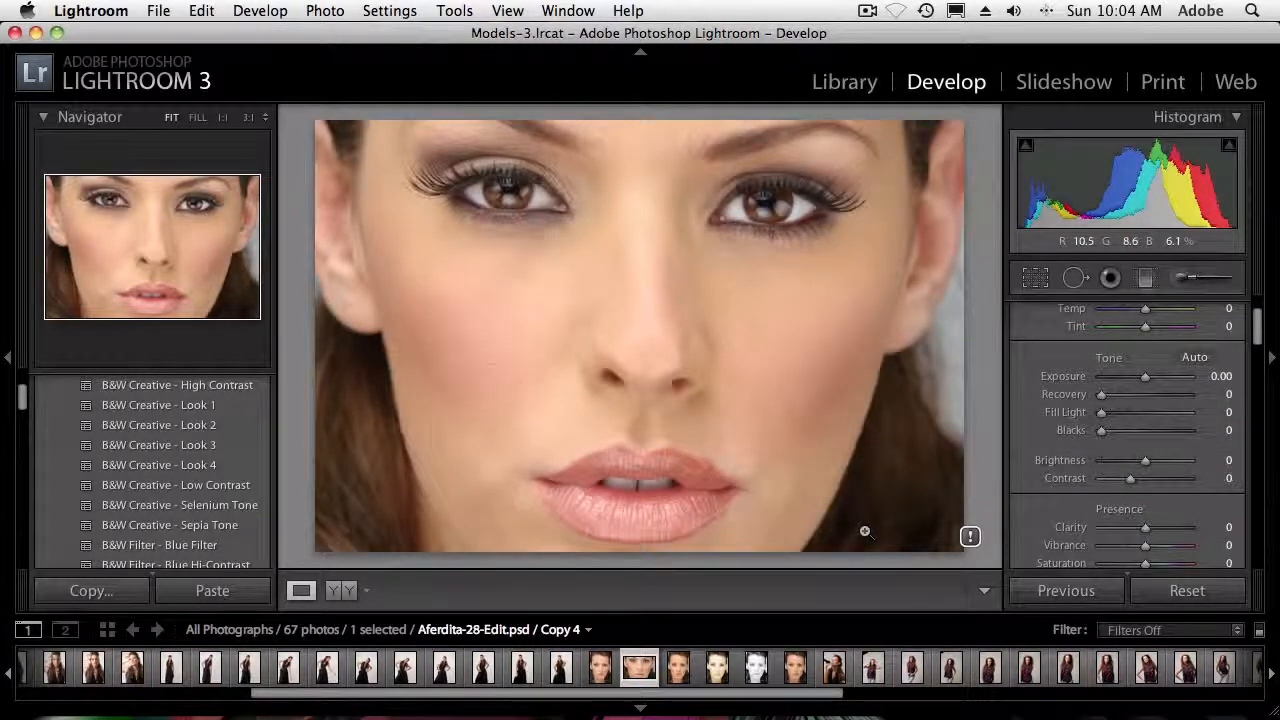
Return to the Library grid and filter the photos by attribute to show only master photos
key("g")
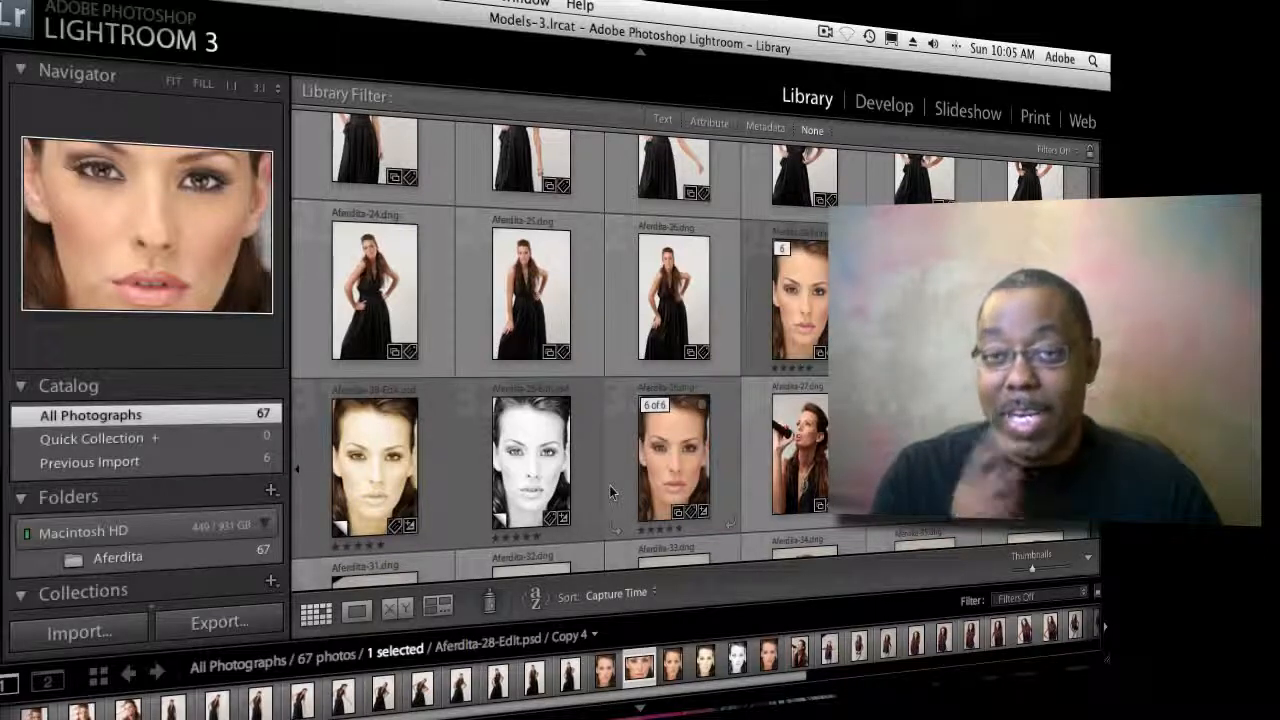
scroll(609, 491, "up", 5)
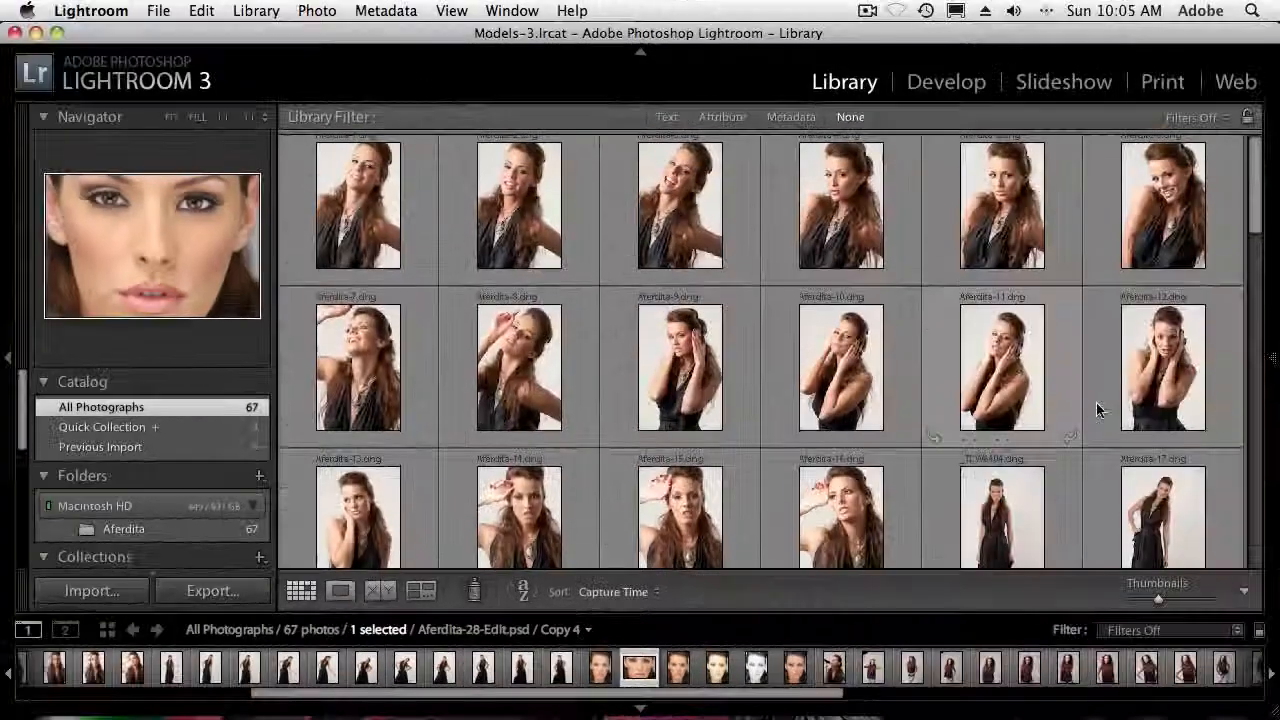
scroll(1208, 362, "down", 6)
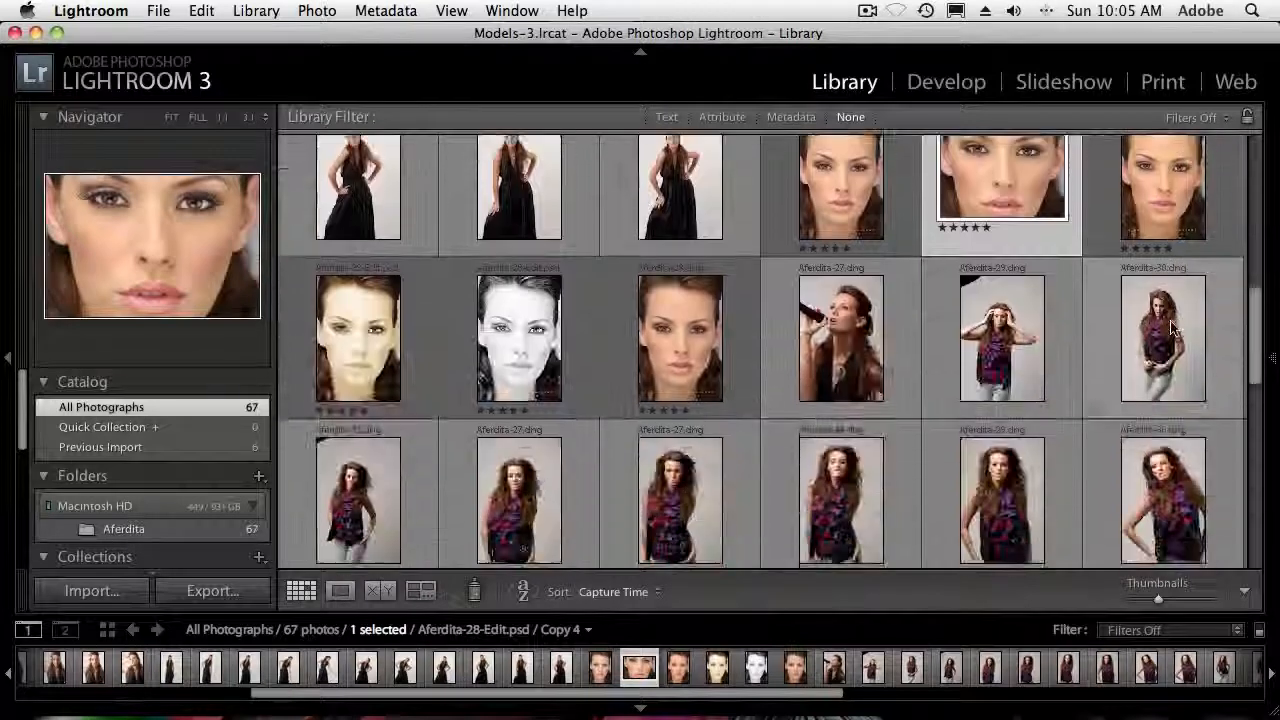
left_click(1212, 118)
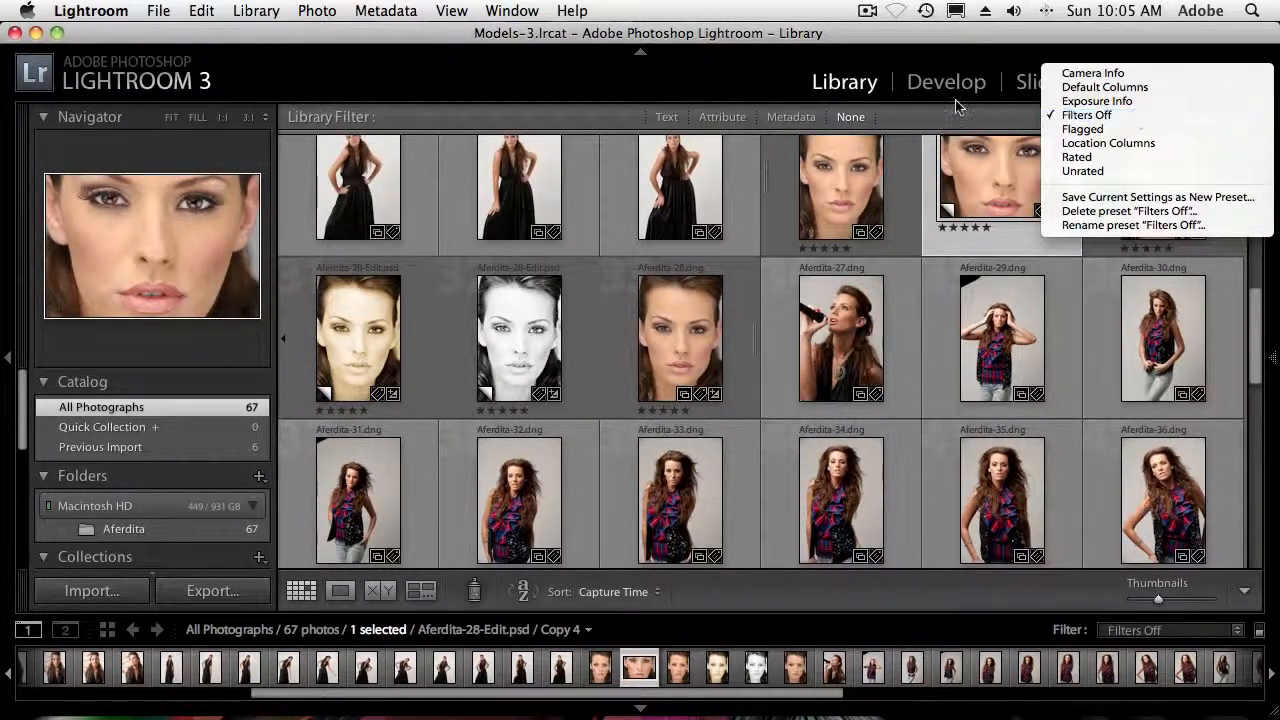
left_click(932, 118)
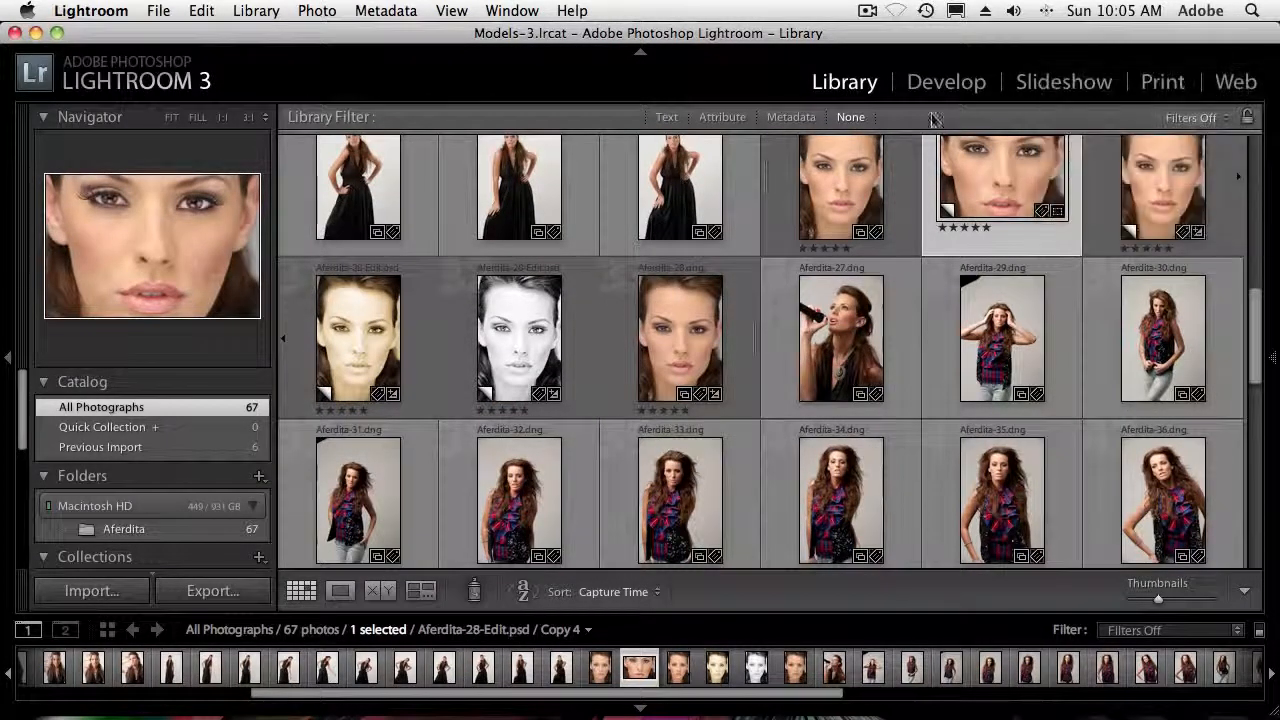
left_click(731, 118)
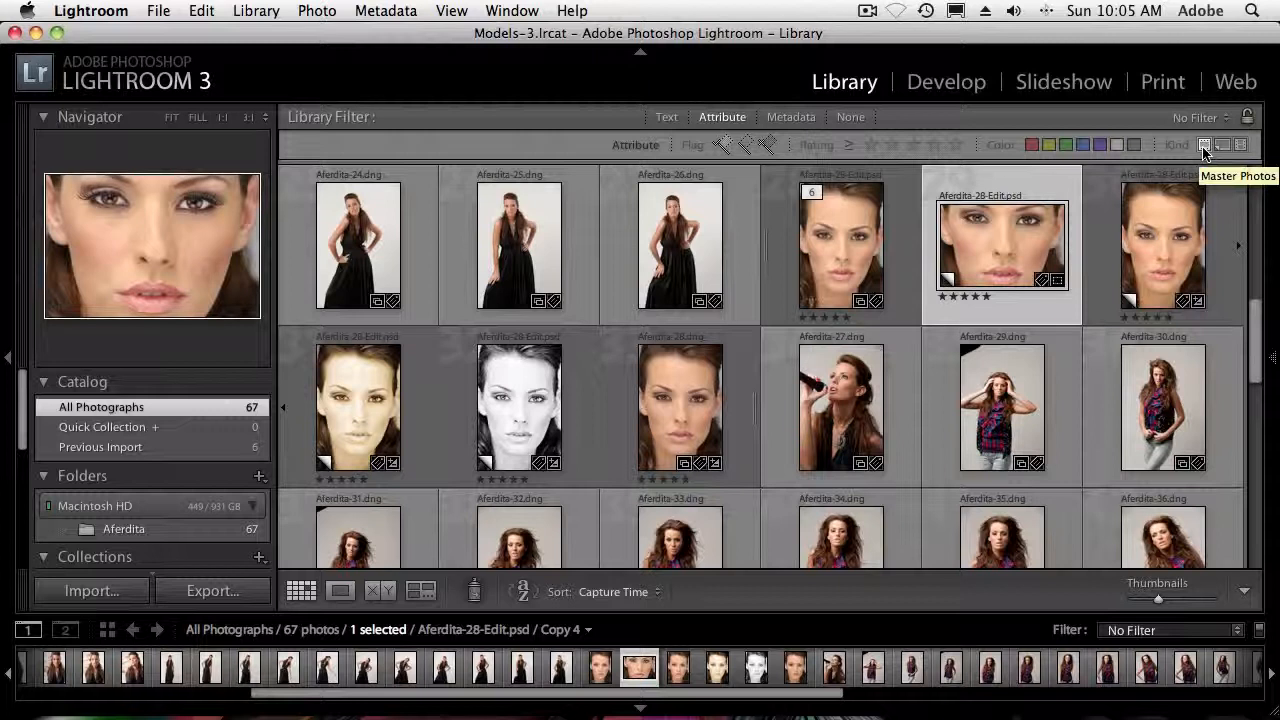
left_click(1205, 147)
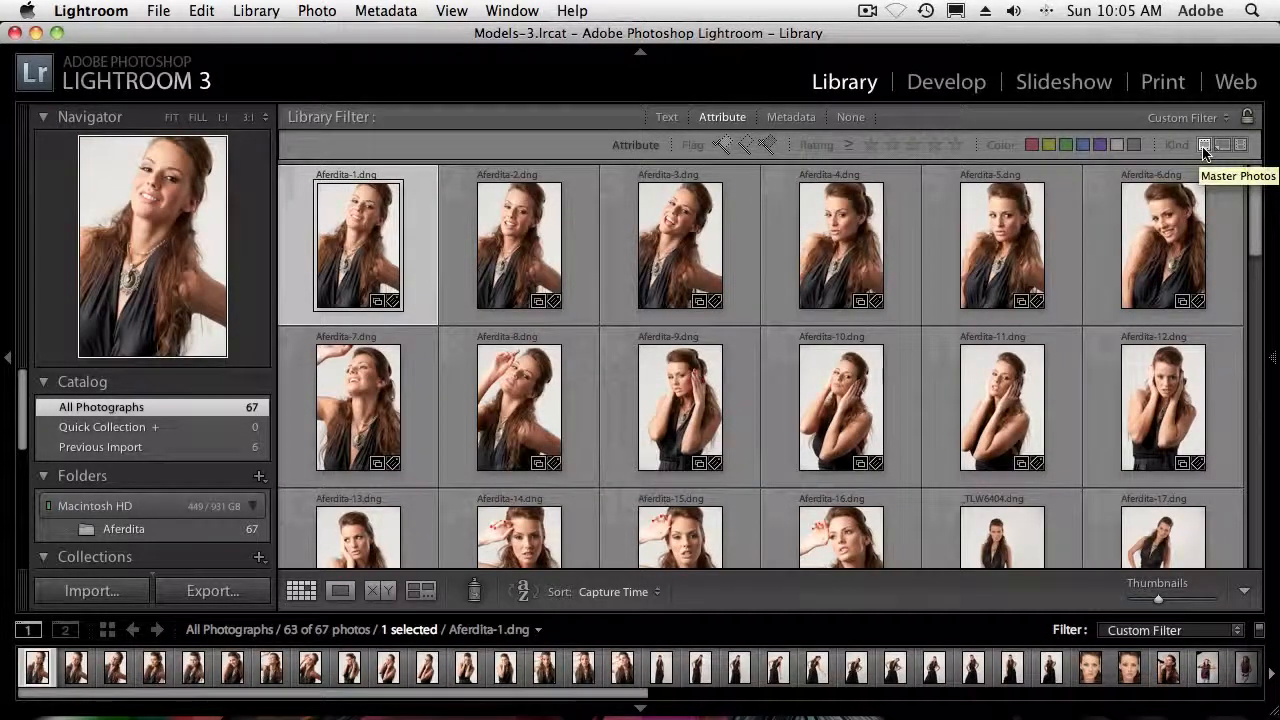
Compare the virtual-copies-only and master-photos-only views of the library, and turn all filtering off
left_click(1205, 147)
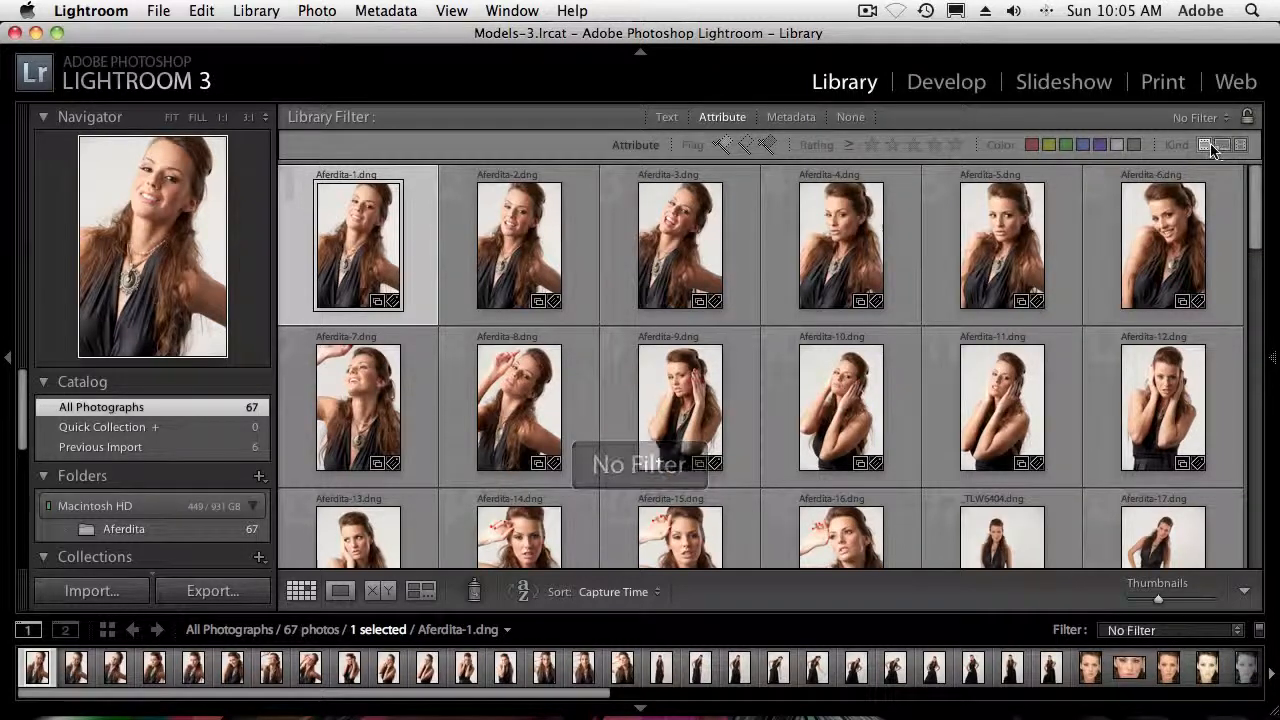
left_click(1221, 146)
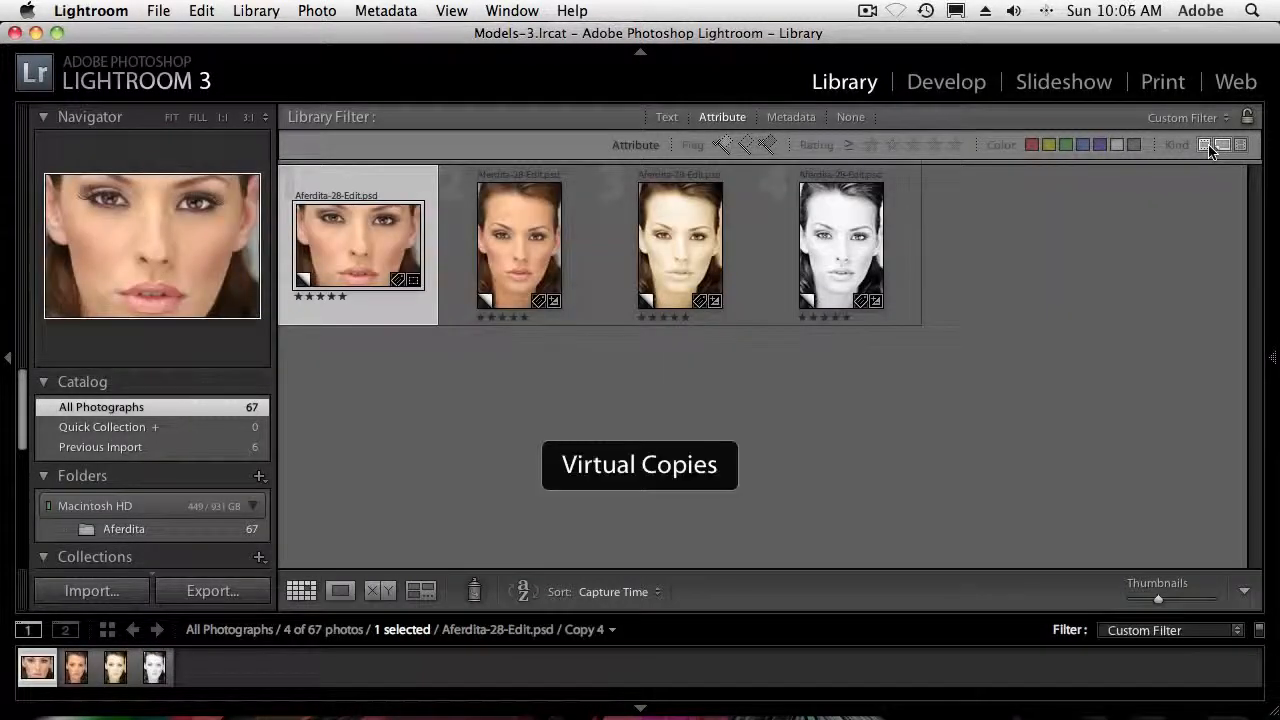
left_click(1205, 146)
left_click(1222, 146)
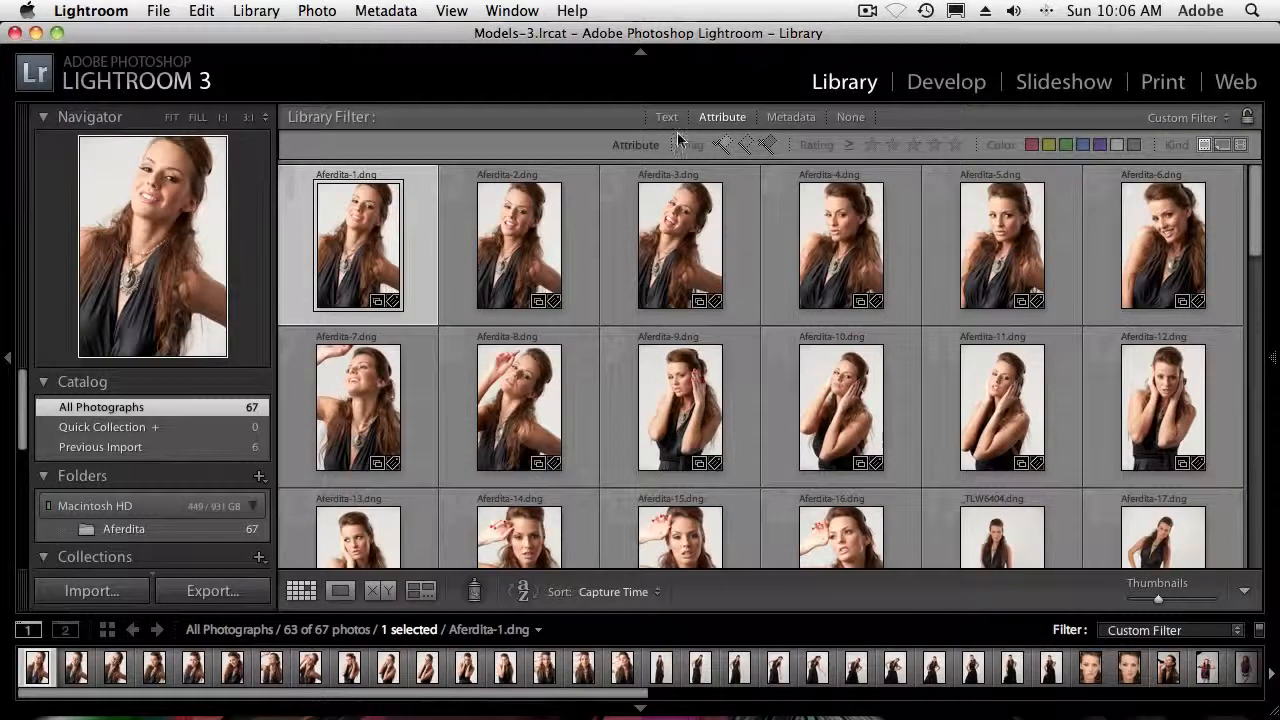
left_click(850, 117)
scroll(955, 305, "down", 10)
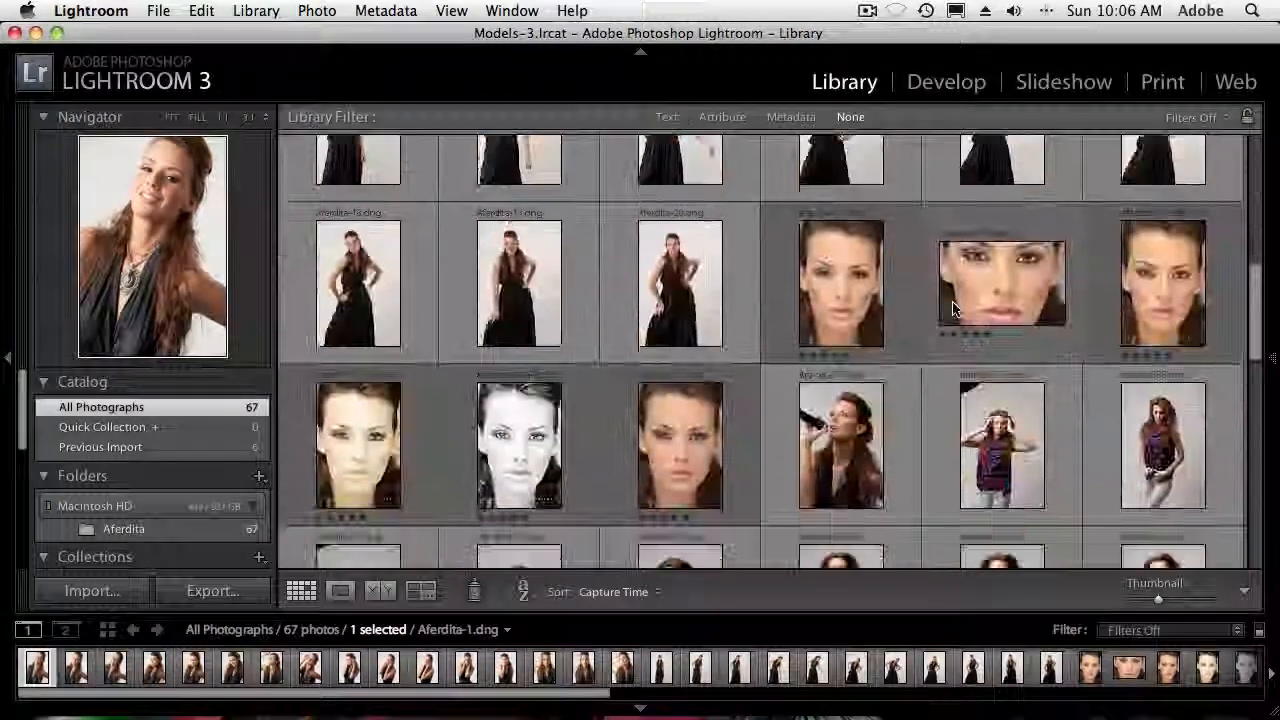